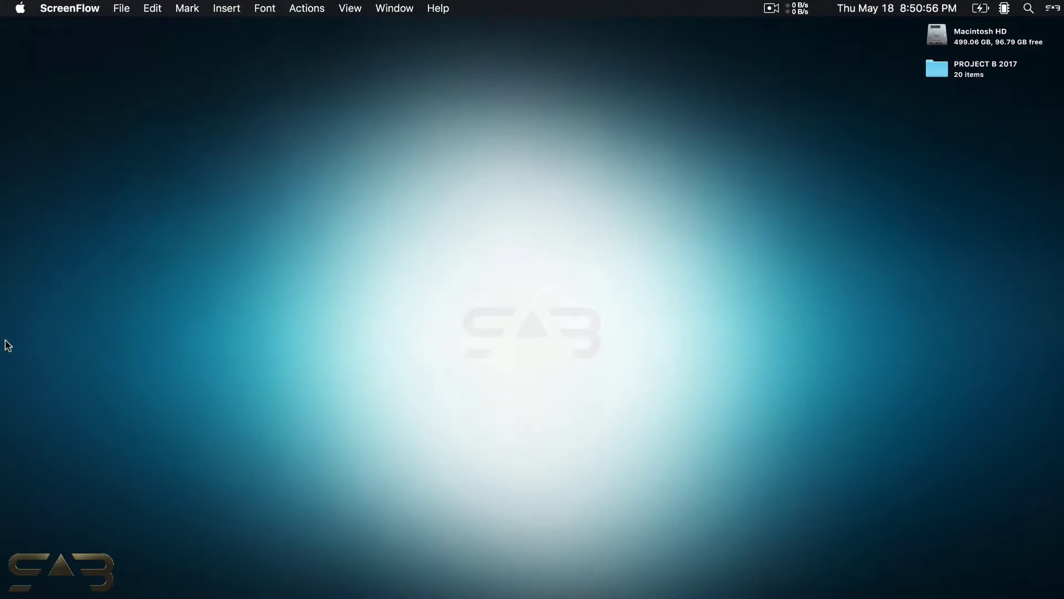
# - Bring Affinity Designer to the front
pyautogui.moveTo(3, 346)
pyautogui.click(15, 428)
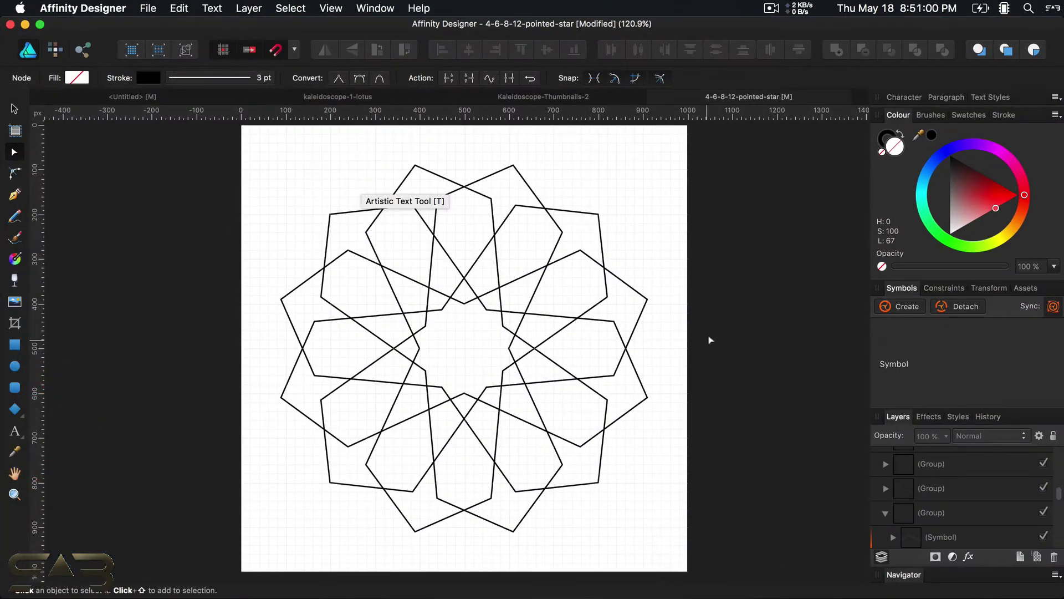
pyautogui.click(720, 321)
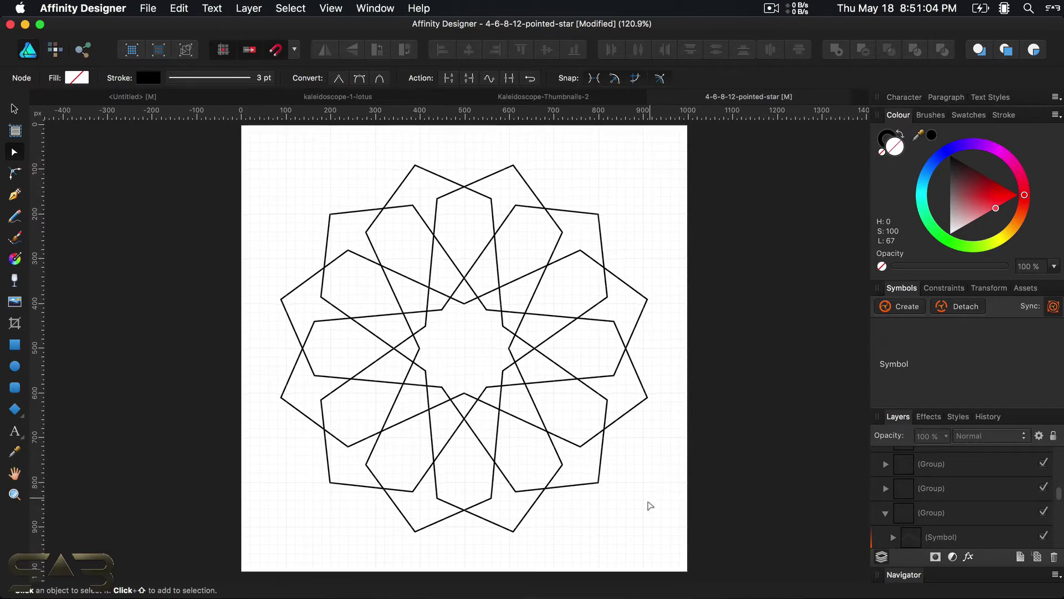
pyautogui.scroll(-4, 632, 492)
pyautogui.scroll(4, 618, 434)
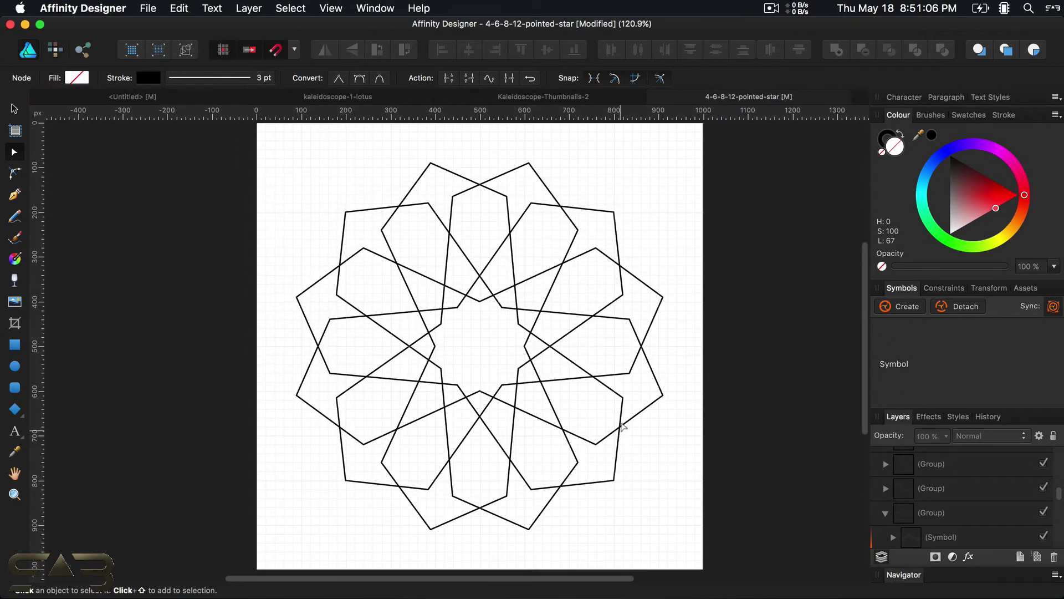
# - Create a new 1000 × 1000 px document and show its grid
pyautogui.click(146, 8)
pyautogui.click(149, 25)
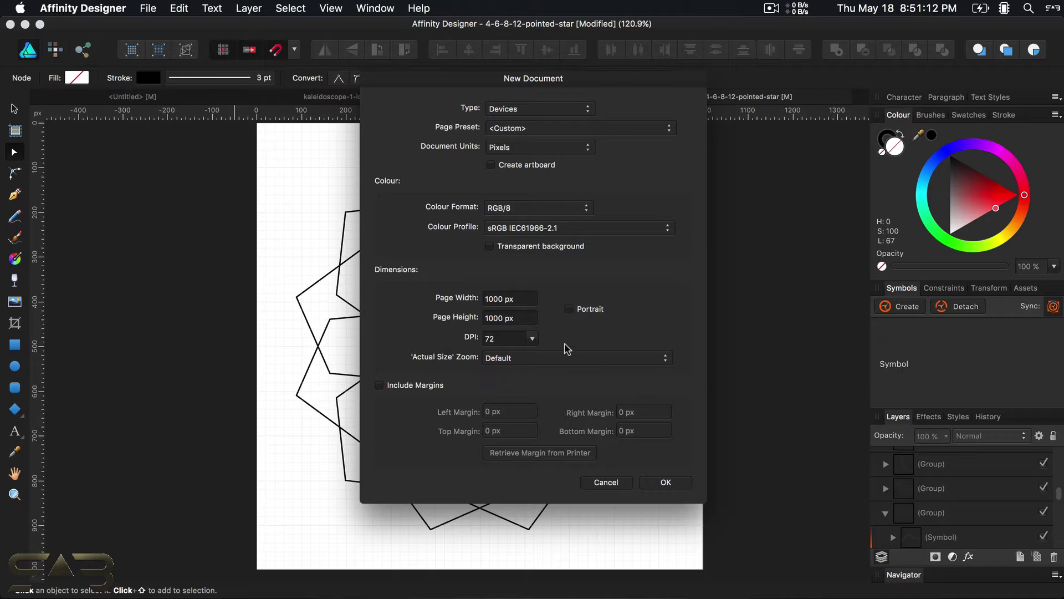
pyautogui.click(668, 482)
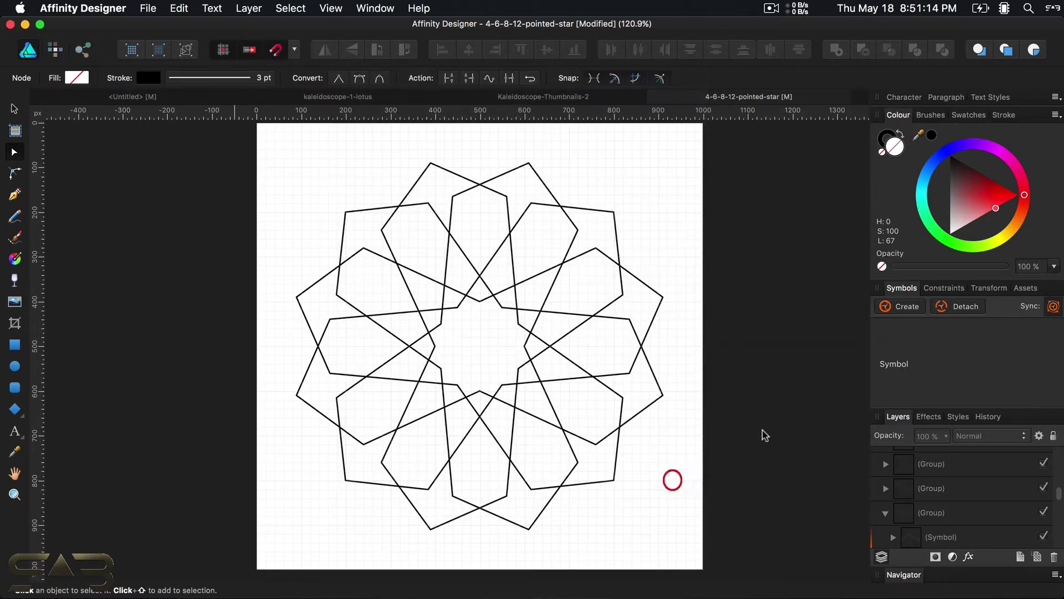
pyautogui.press('super+apostrophe')
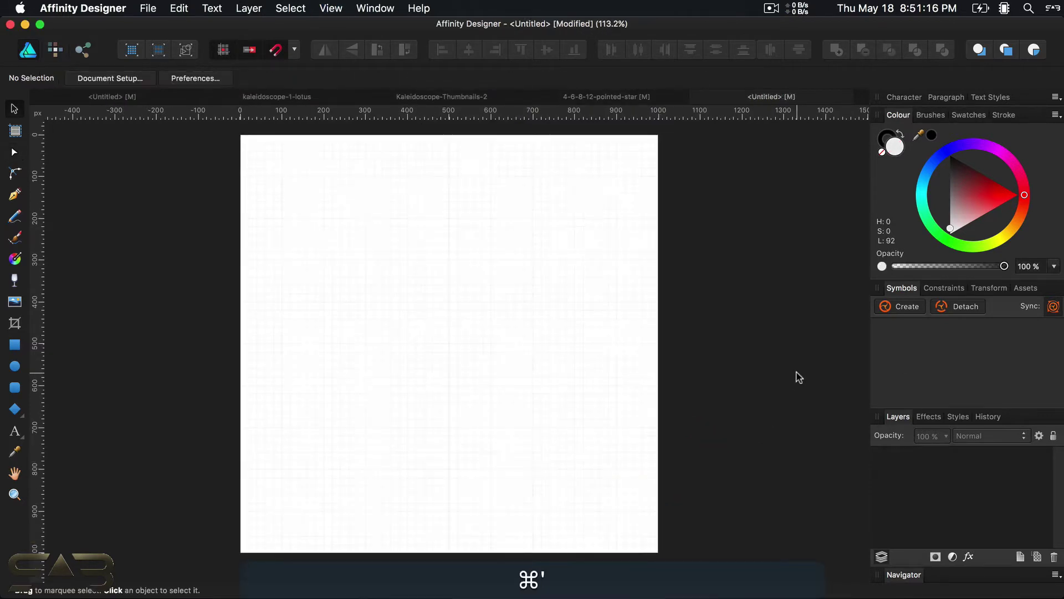
# - Draw an even diamond near the page top and fill it pink
pyautogui.click(15, 409)
pyautogui.press('shift')
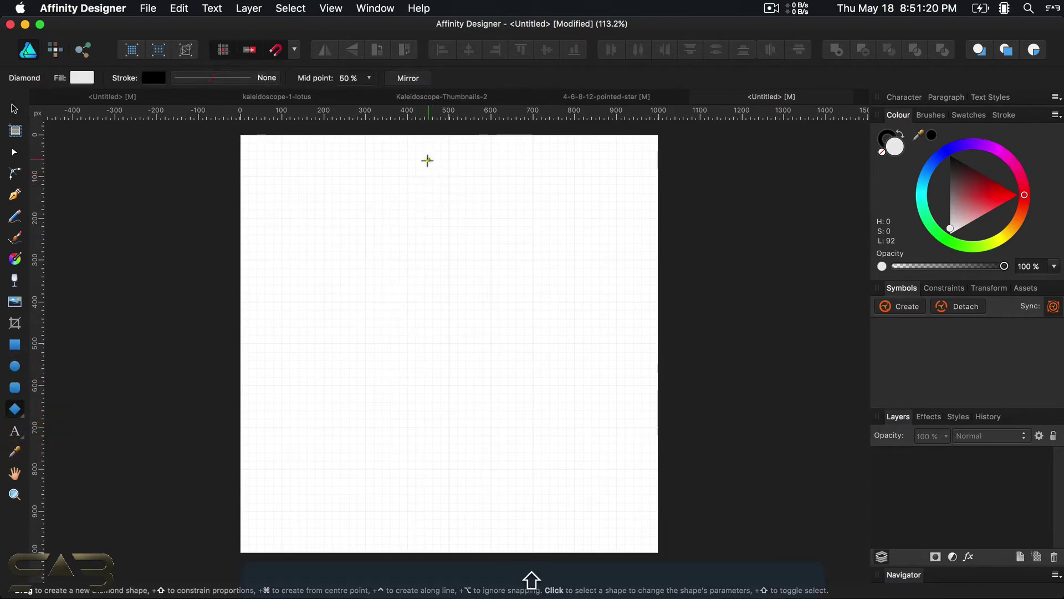
pyautogui.moveTo(427, 161); pyautogui.dragTo(475, 206)
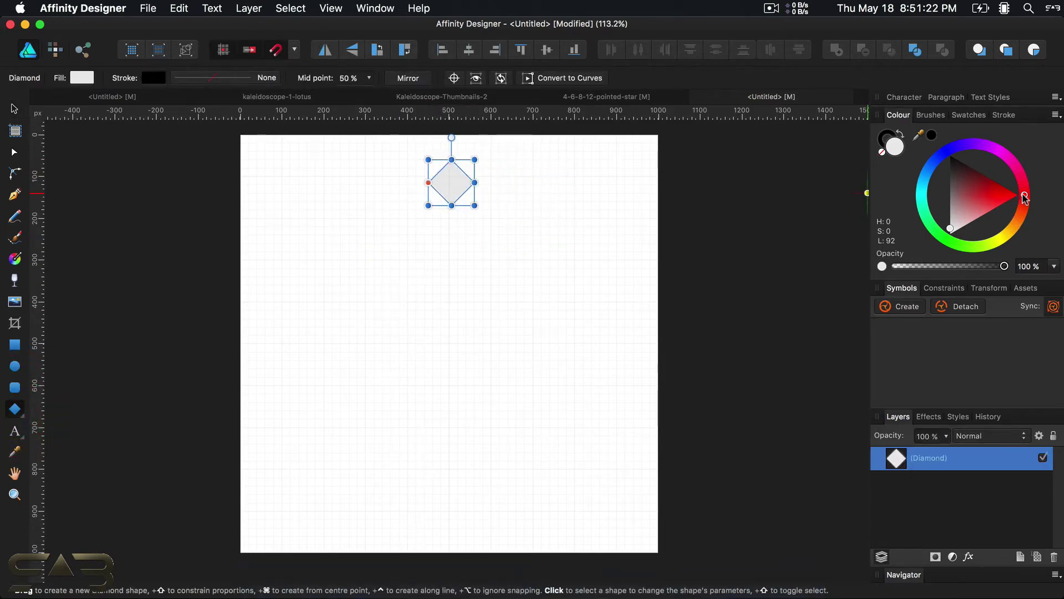
pyautogui.moveTo(1025, 198); pyautogui.dragTo(1022, 173)
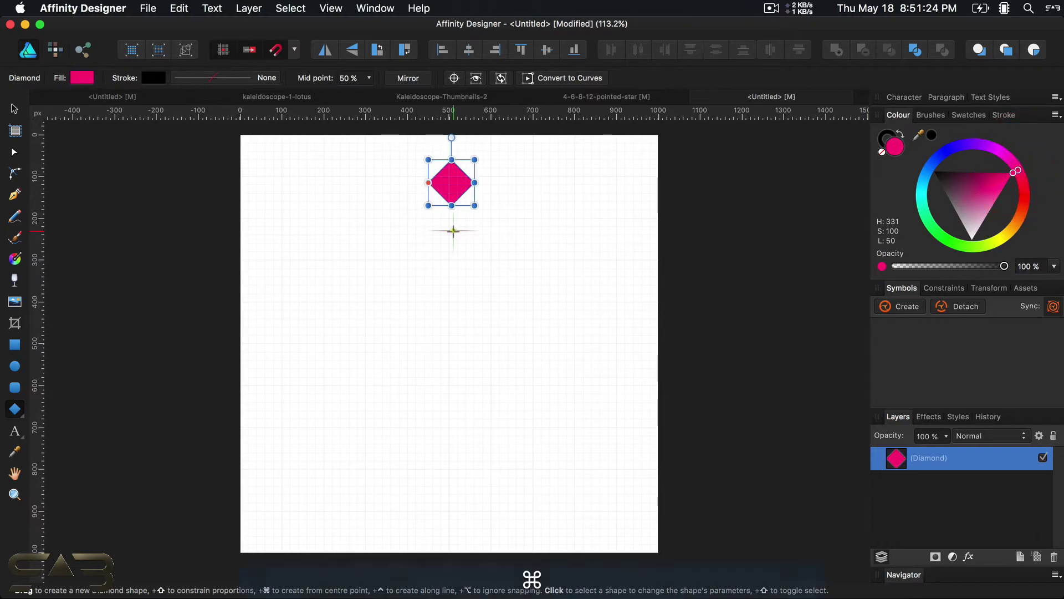
# - Subtract a pasted duplicate from the diamond to make a chevron, resized to about 21 × 40 px
pyautogui.press('super+v')
pyautogui.press('v')
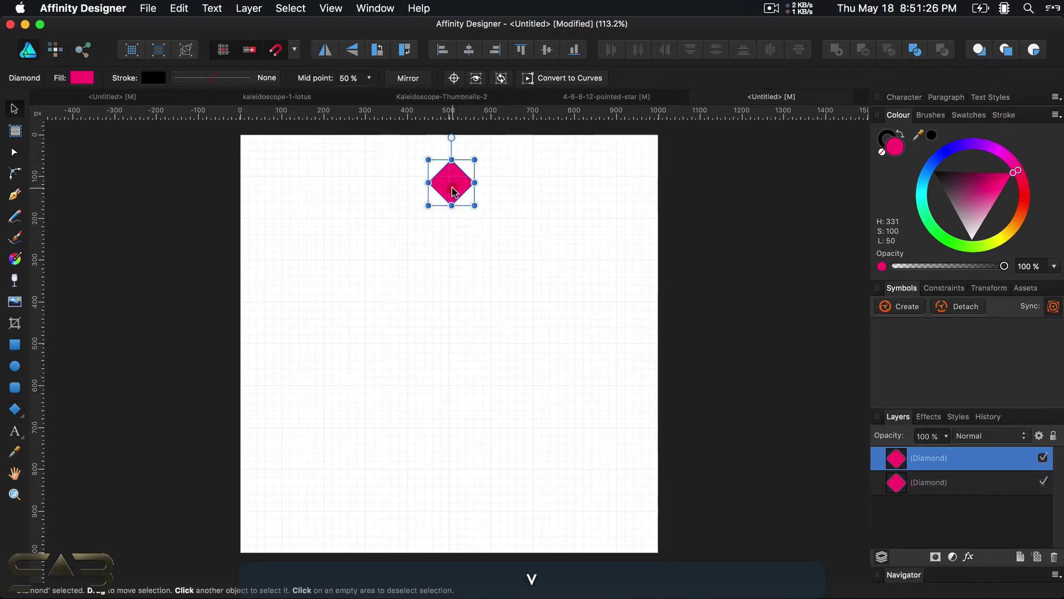
pyautogui.click(451, 188)
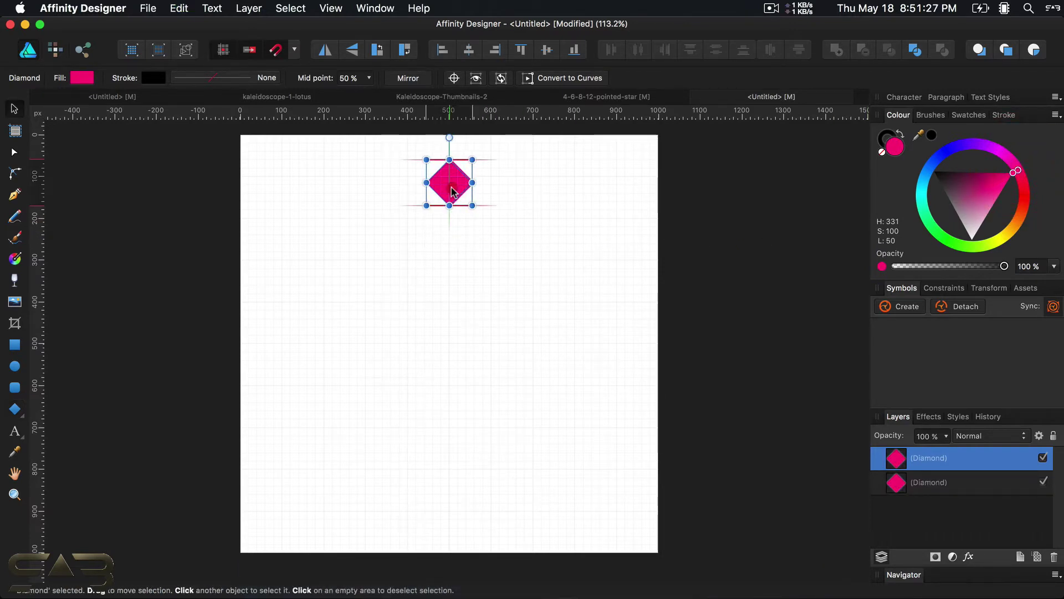
pyautogui.keyDown('shift'); pyautogui.click(944, 477); pyautogui.keyUp('shift')
pyautogui.click(863, 51)
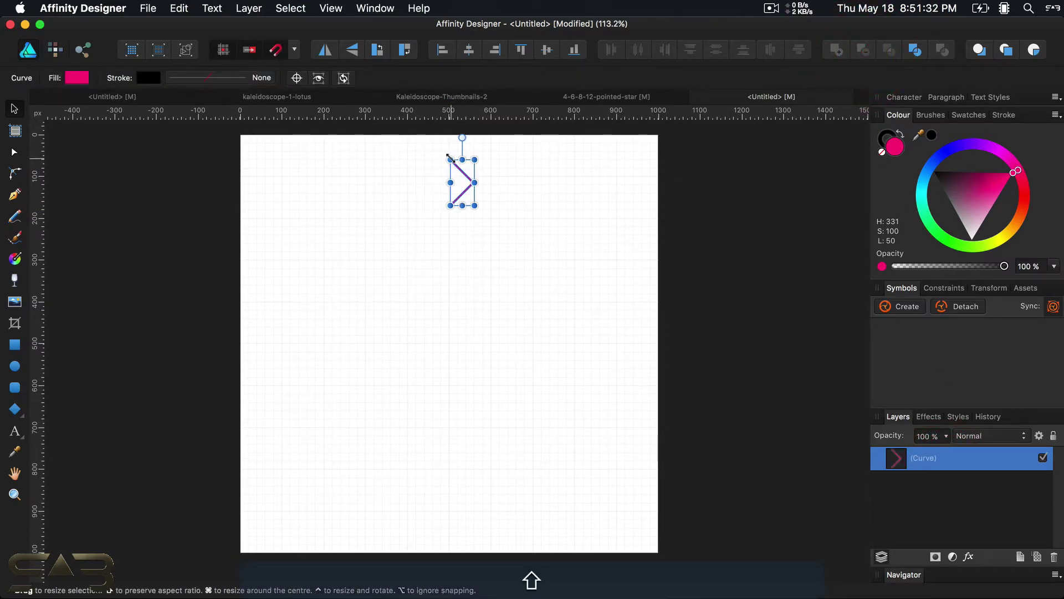
pyautogui.moveTo(450, 159); pyautogui.dragTo(468, 186)
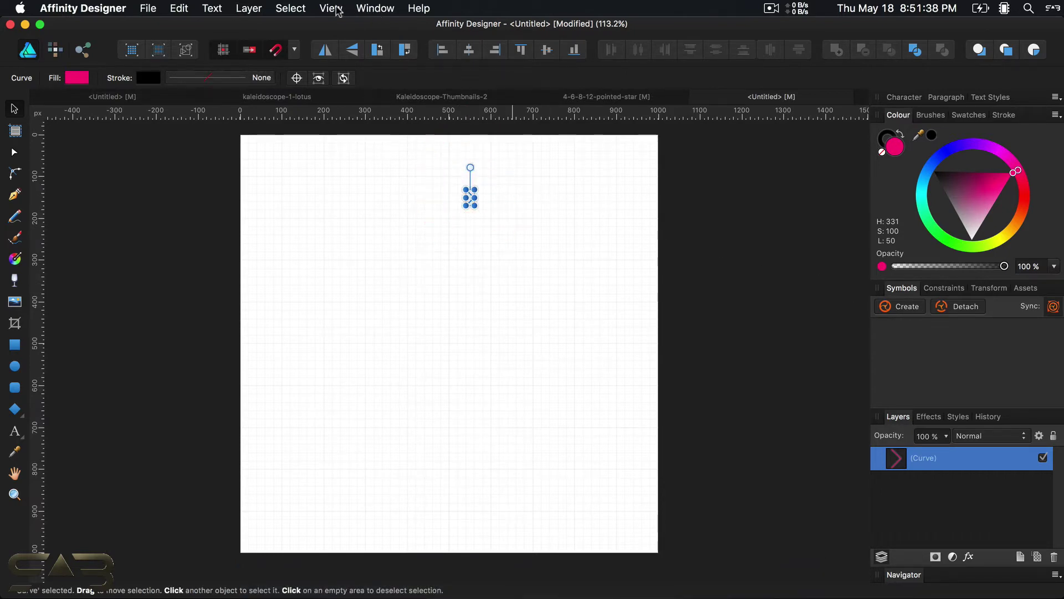
# - Save the chevron as a symbol, delete the original, and place an instance near the page top
pyautogui.click(337, 10)
pyautogui.moveTo(374, 359)
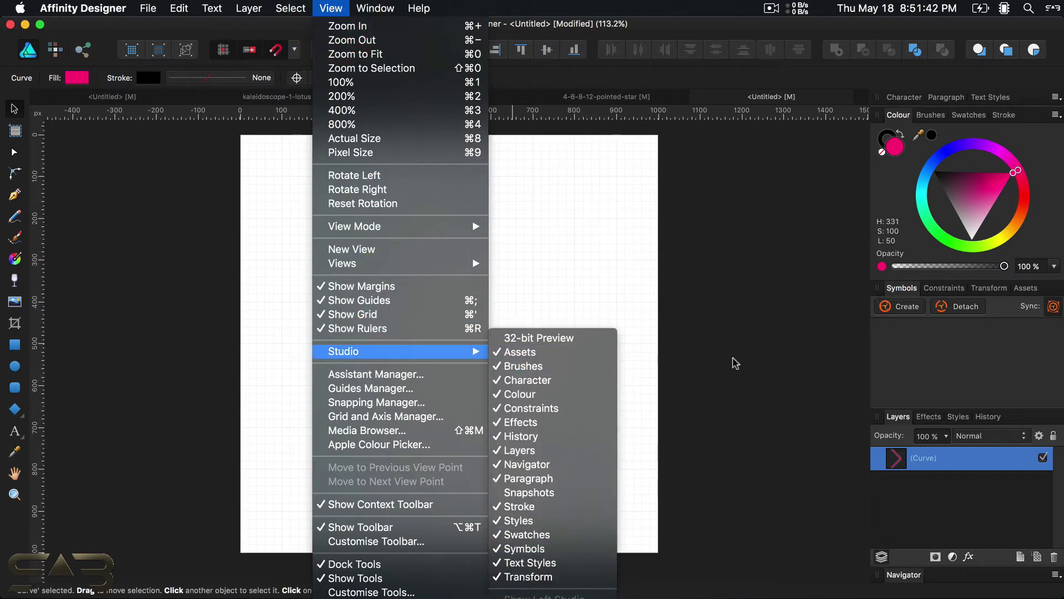
pyautogui.click(911, 361)
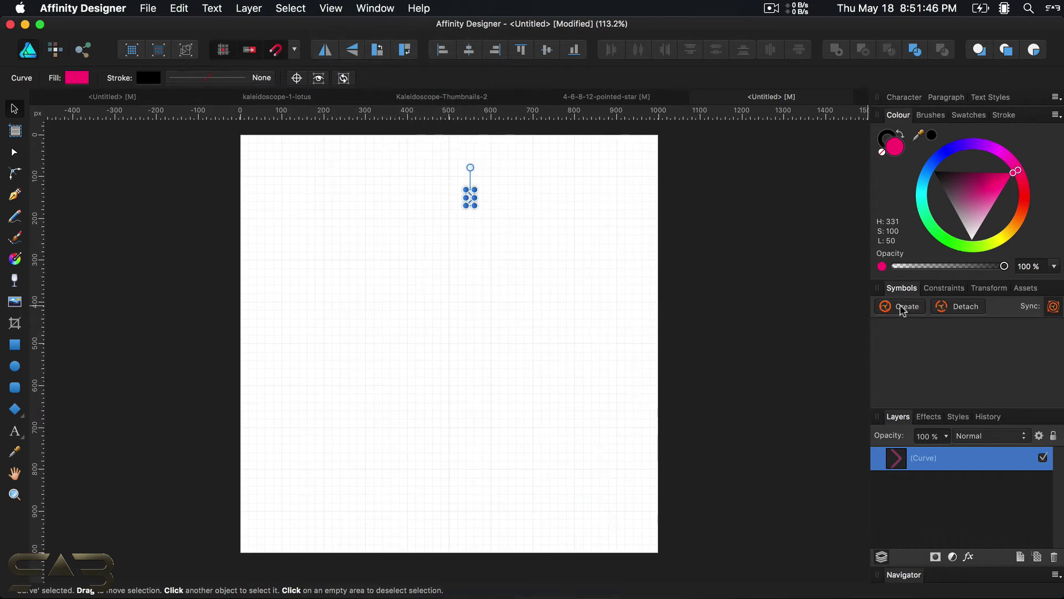
pyautogui.click(899, 309)
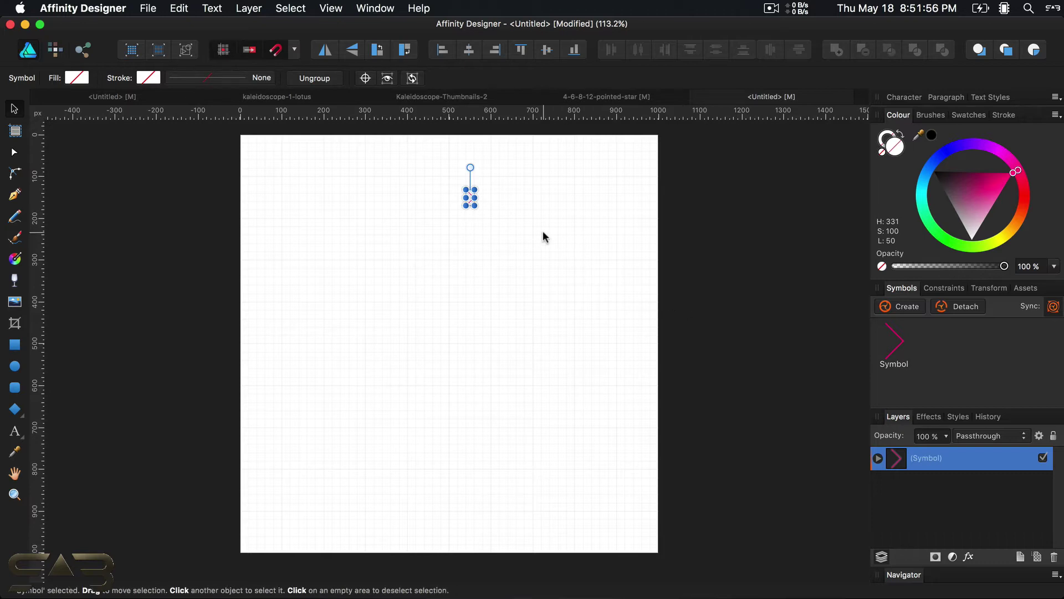
pyautogui.press('BackSpace')
pyautogui.moveTo(896, 348); pyautogui.dragTo(445, 185)
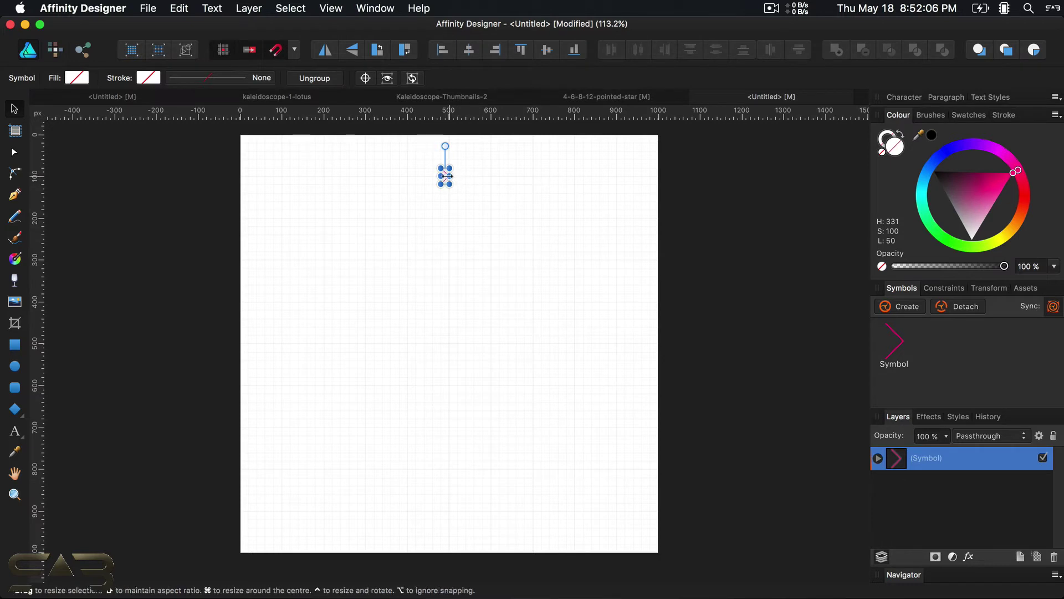
# - Paste a horizontally flipped copy of the chevron symbol to form an X, then select both
pyautogui.press('super+c')
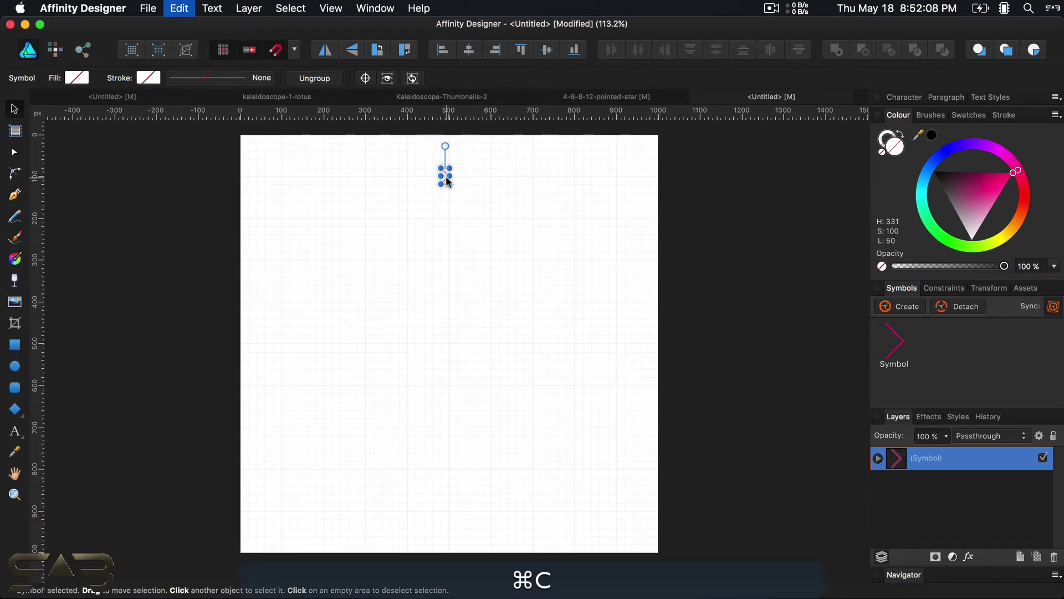
pyautogui.press('super+v')
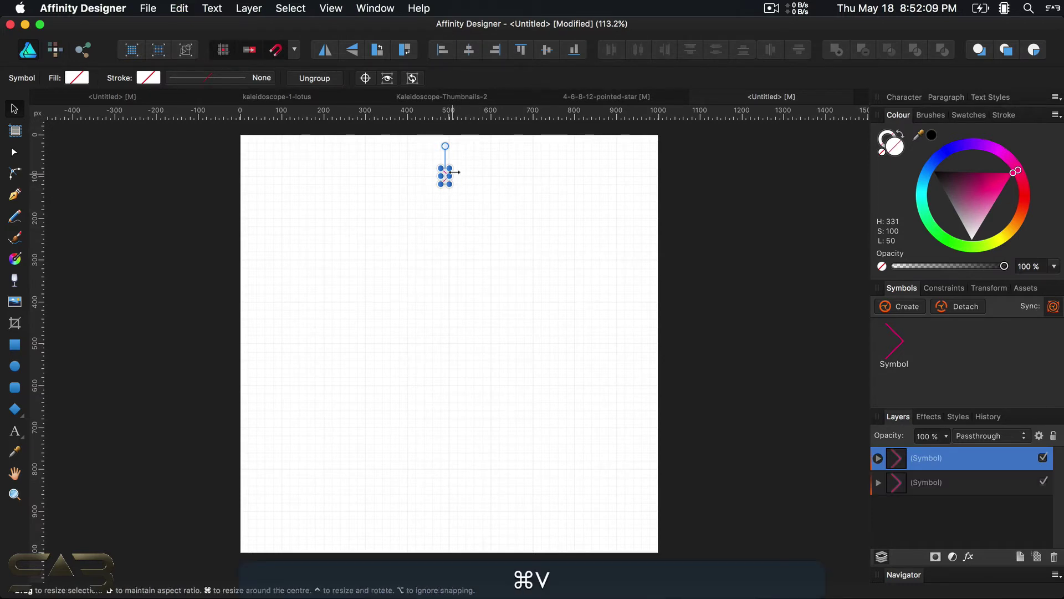
pyautogui.click(326, 50)
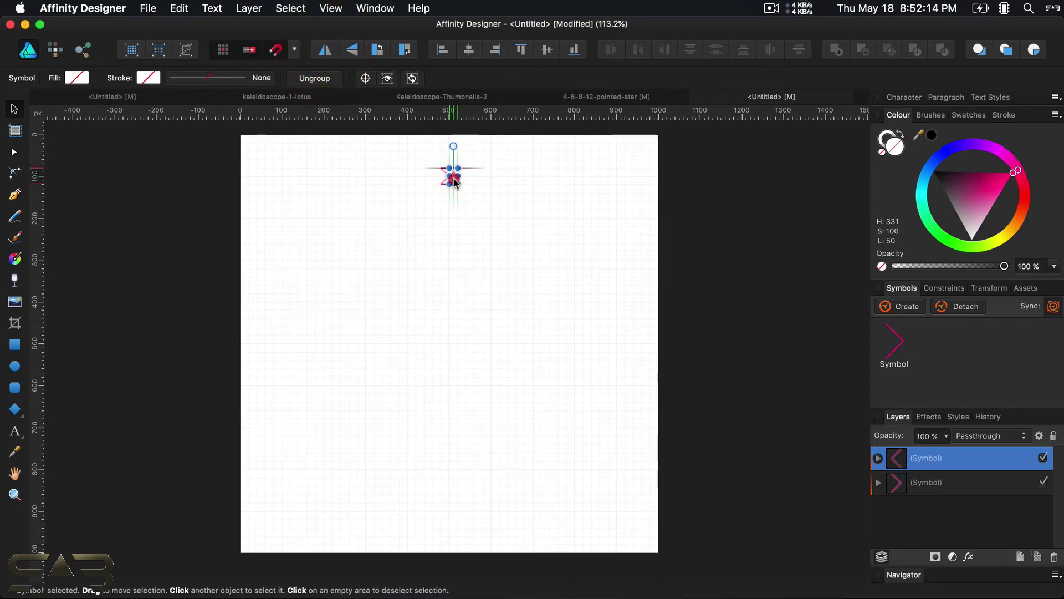
pyautogui.click(503, 178)
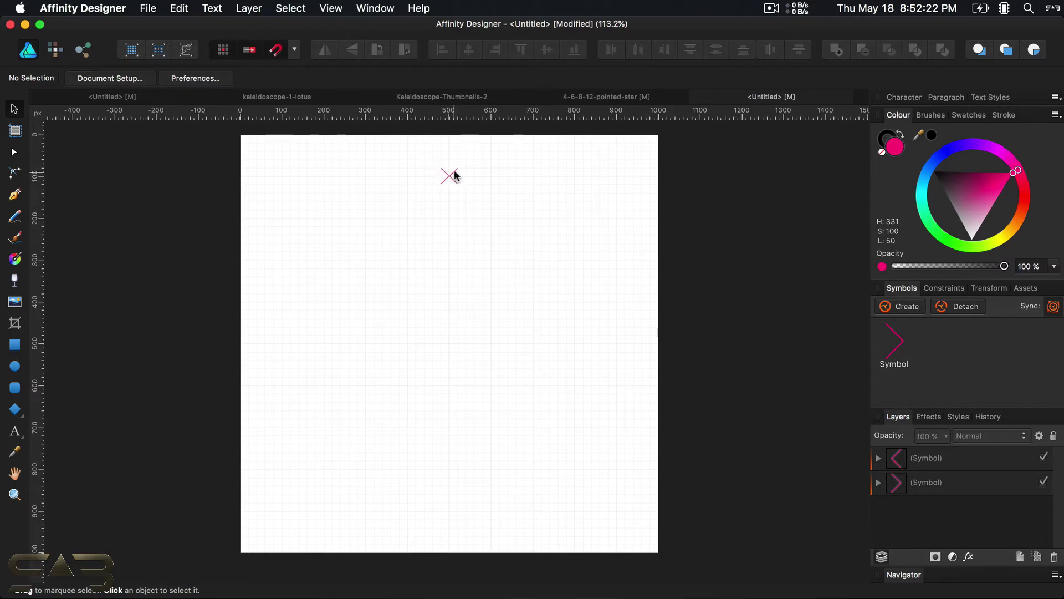
pyautogui.scroll(2, 467, 178)
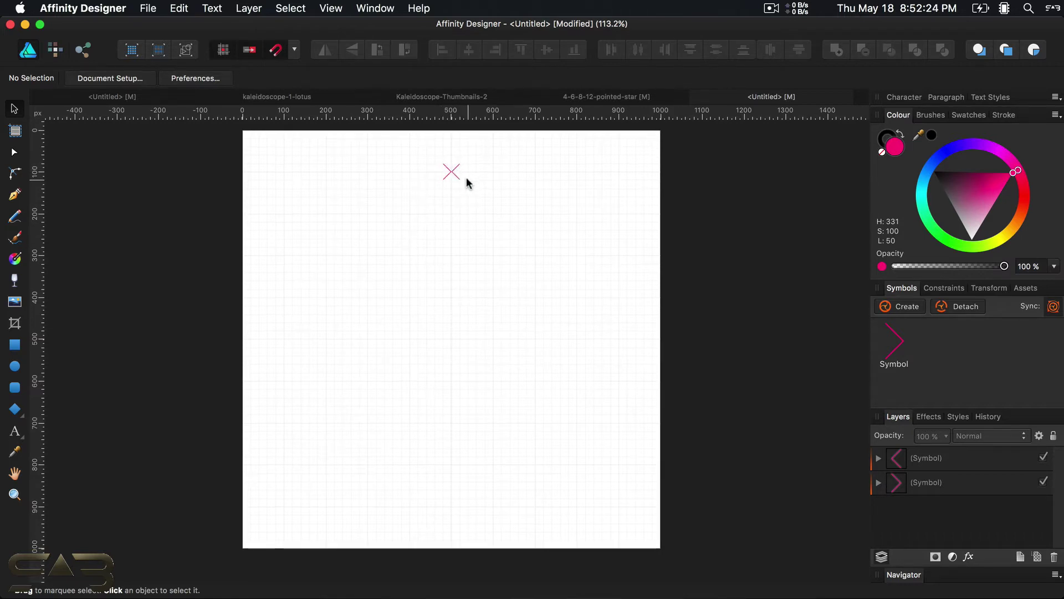
pyautogui.scroll(-1, 464, 176)
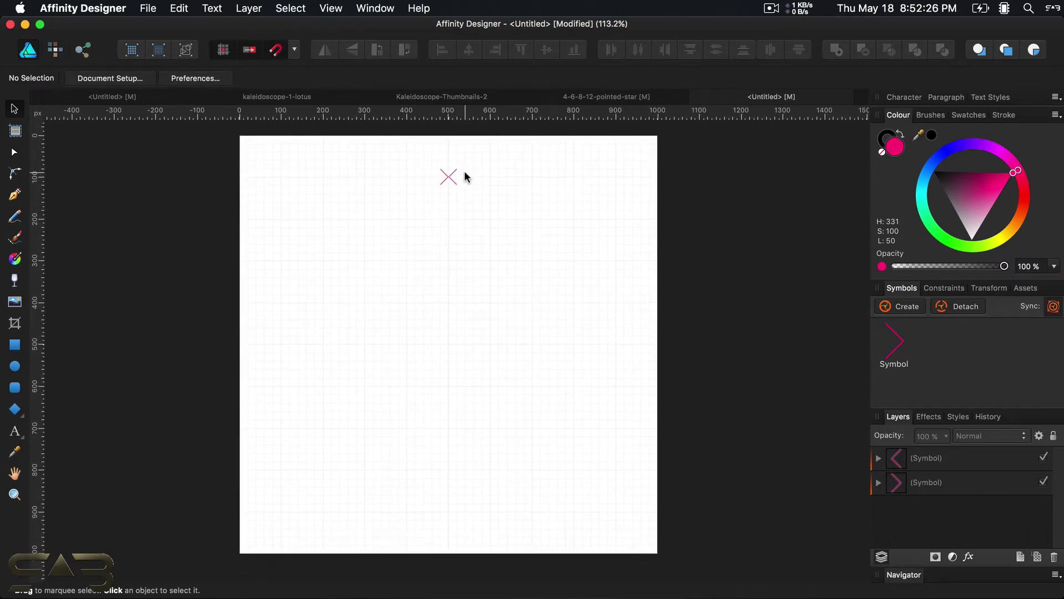
pyautogui.hscroll(-2, 468, 176)
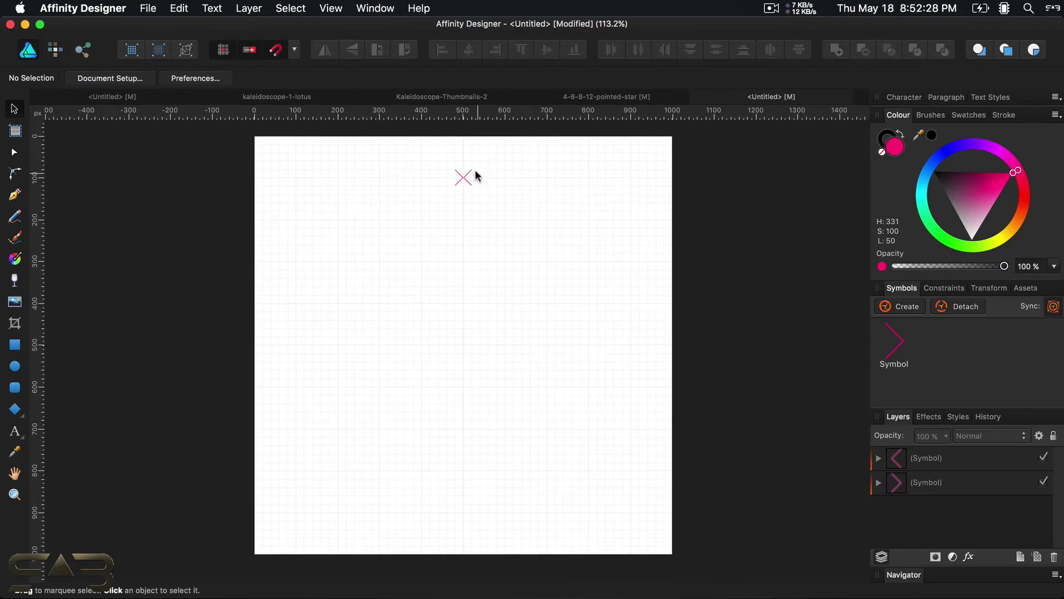
pyautogui.moveTo(444, 163); pyautogui.dragTo(496, 194)
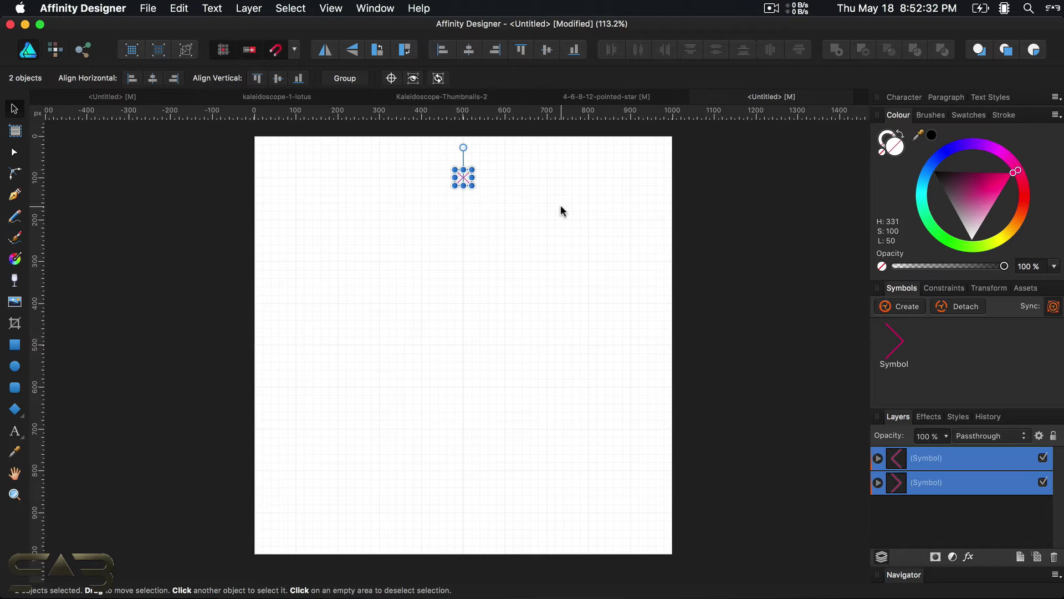
# - Group the two chevrons, move the group to the page top, and pivot it on the page centre
pyautogui.press('super+g')
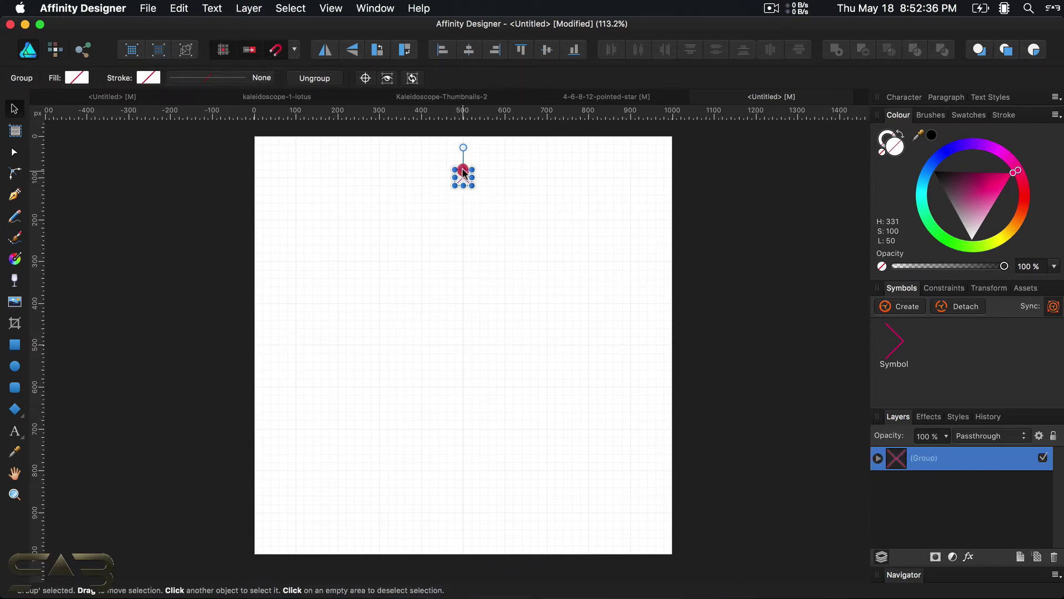
pyautogui.moveTo(463, 178); pyautogui.dragTo(464, 155)
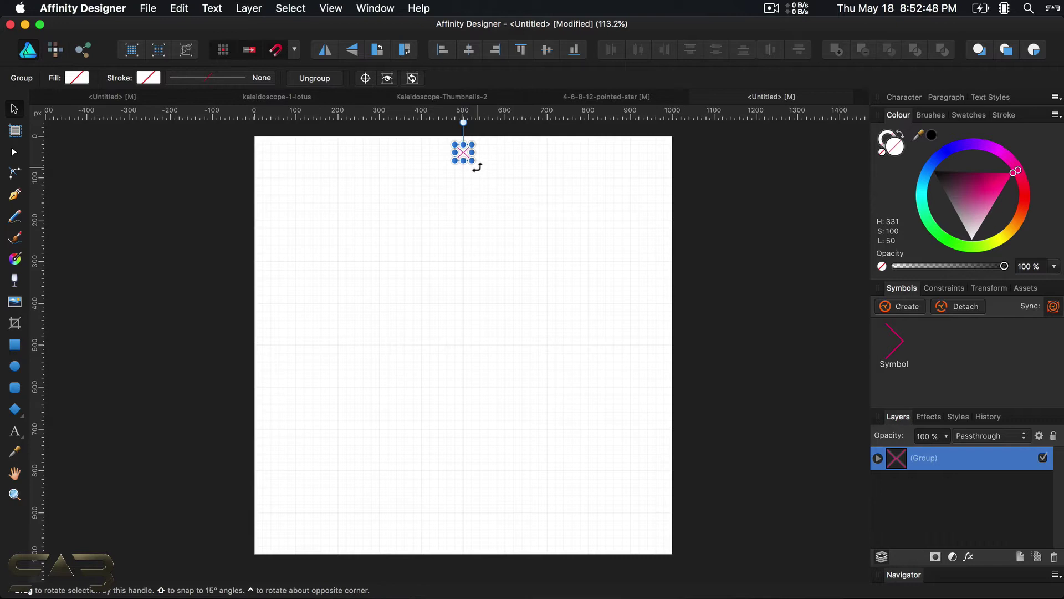
pyautogui.click(366, 78)
pyautogui.moveTo(464, 152); pyautogui.dragTo(463, 345)
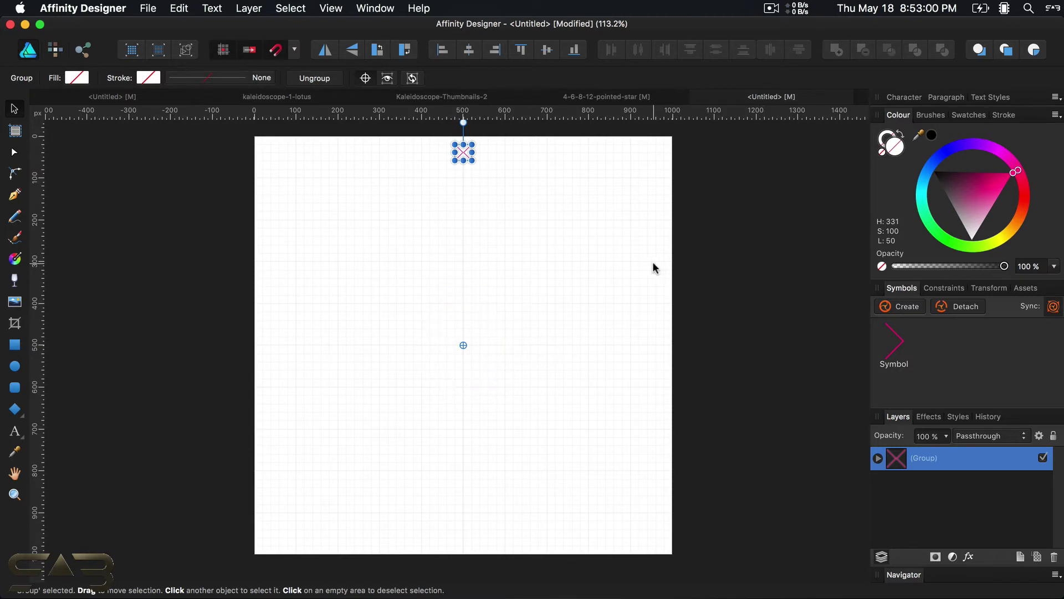
# - Paste copies of the marker rotated in 30° steps around the right side of the ring
pyautogui.press('super')
pyautogui.press('super+c')
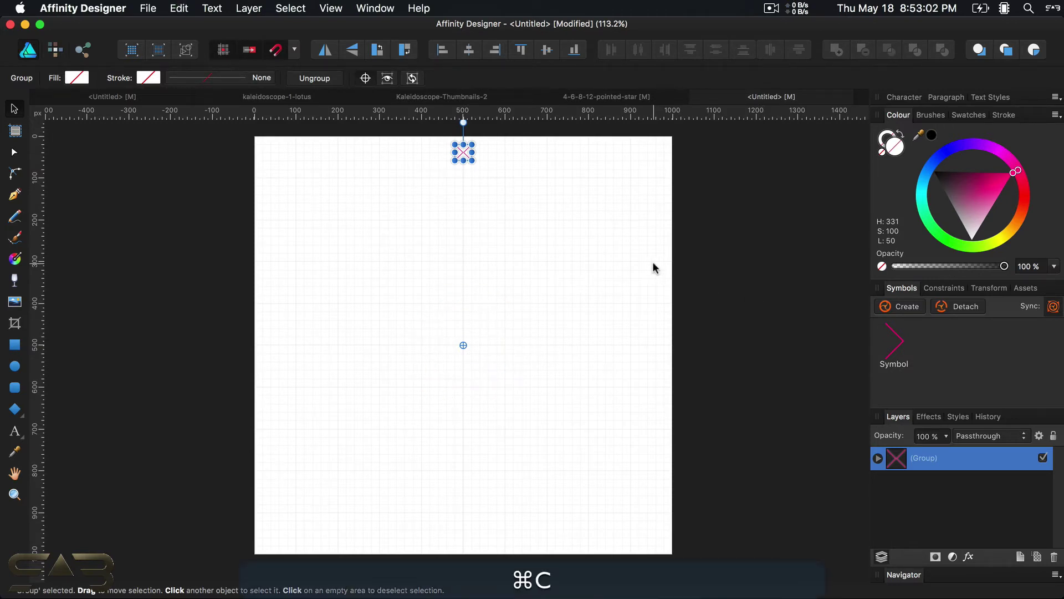
pyautogui.press('super+v')
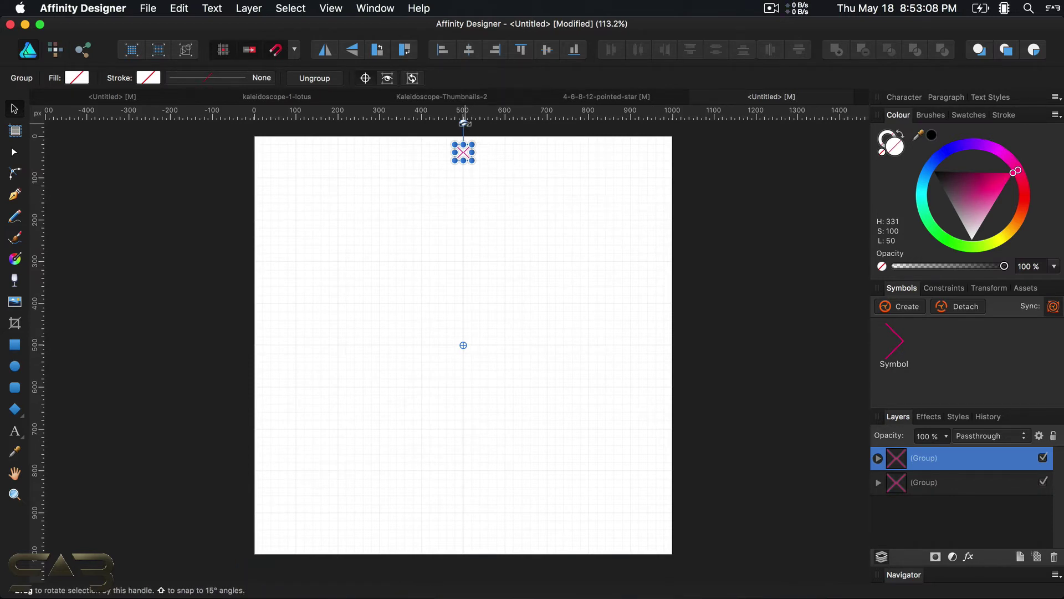
pyautogui.moveTo(465, 123); pyautogui.dragTo(563, 160)
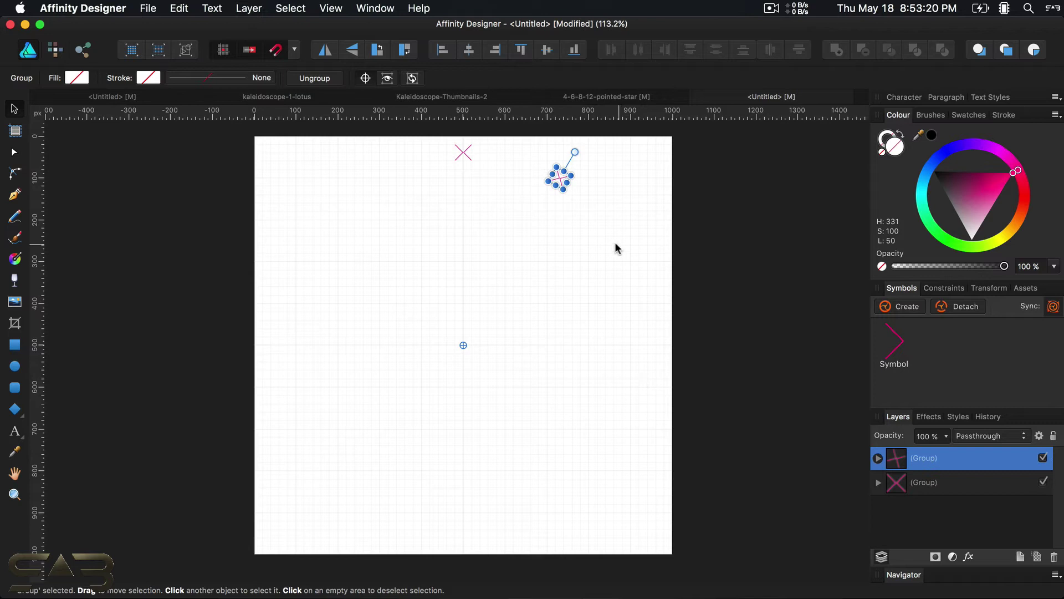
pyautogui.press('super+c')
pyautogui.press('super+v')
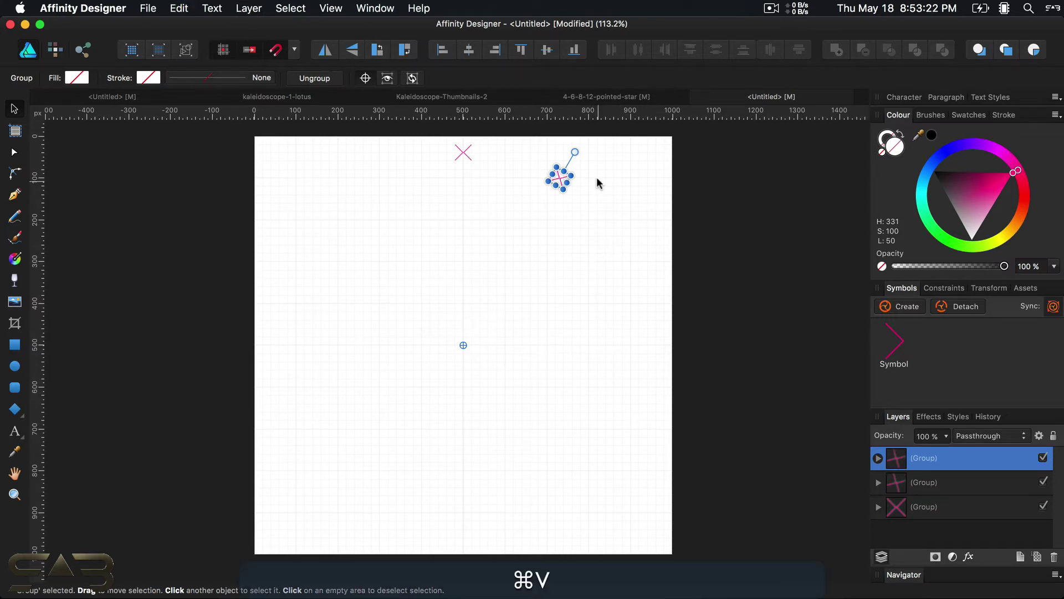
pyautogui.moveTo(575, 151); pyautogui.dragTo(638, 239)
pyautogui.press('super+v')
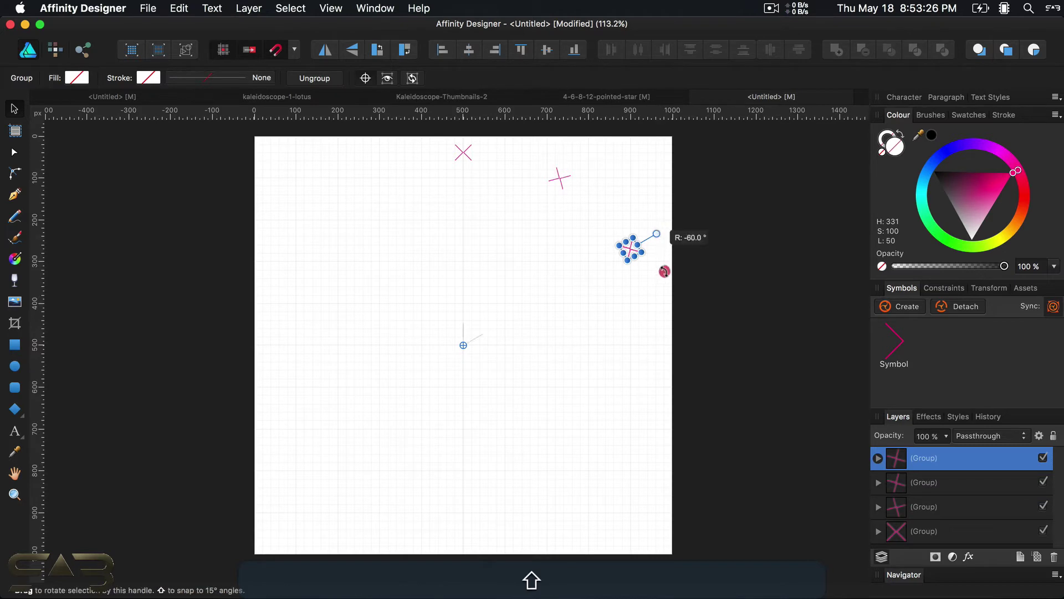
pyautogui.moveTo(664, 271); pyautogui.dragTo(577, 519)
pyautogui.press('shift+super+c')
pyautogui.press('super+v')
pyautogui.press('shift+super+c')
pyautogui.press('super+v')
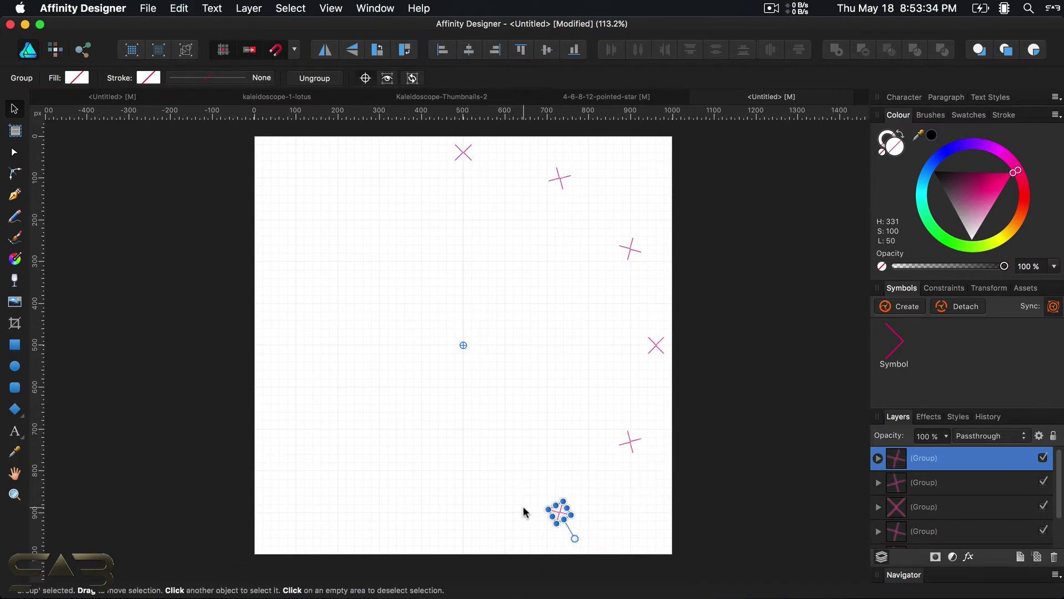
pyautogui.press('super+c')
pyautogui.press('super+v')
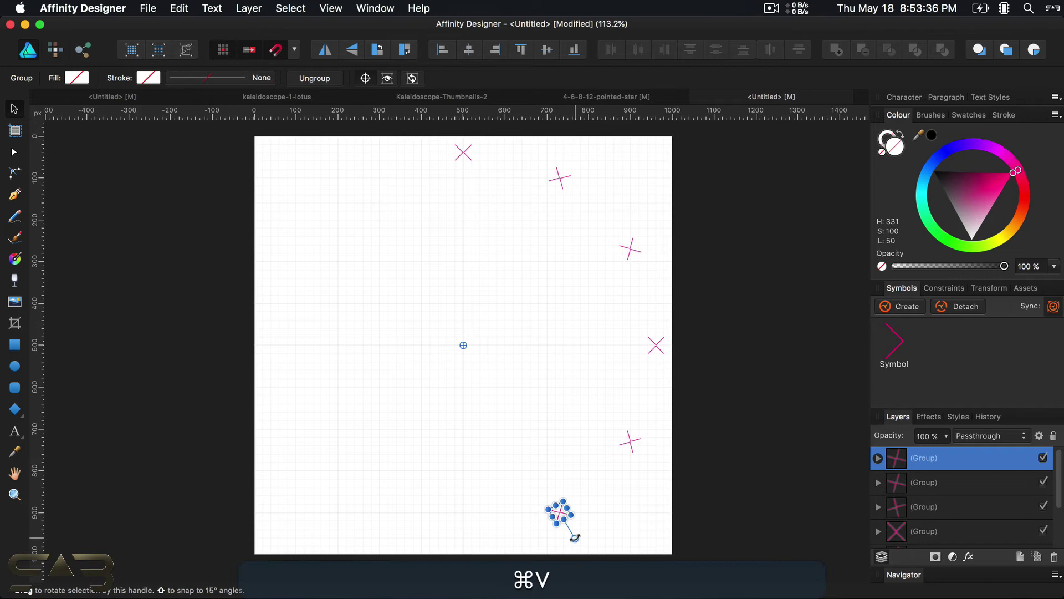
# - Continue rotated copies round the bottom and left to complete twelve markers, then deselect
pyautogui.moveTo(575, 537); pyautogui.dragTo(463, 567)
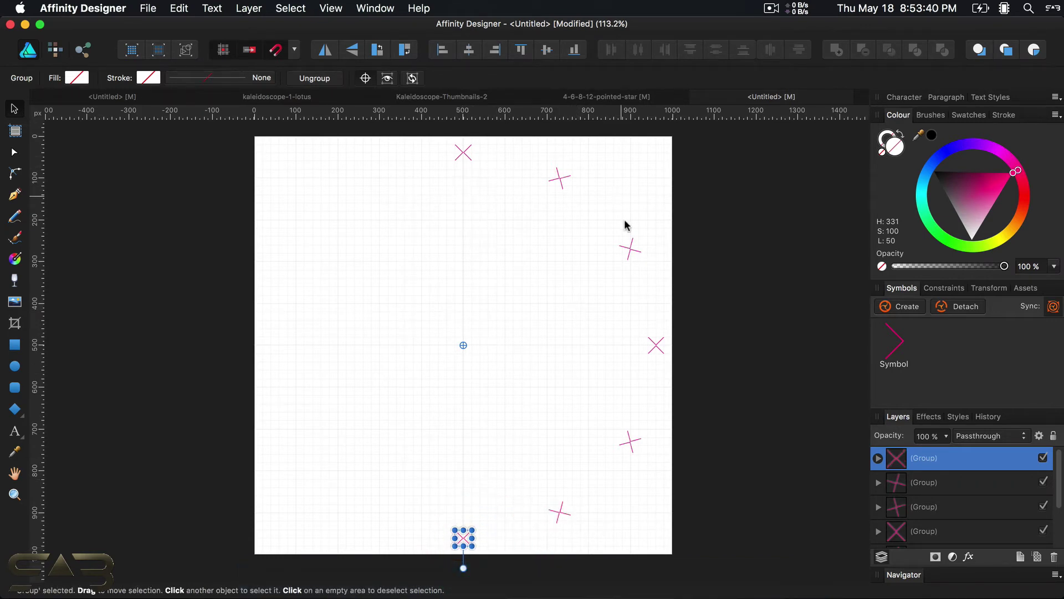
pyautogui.press('super+v')
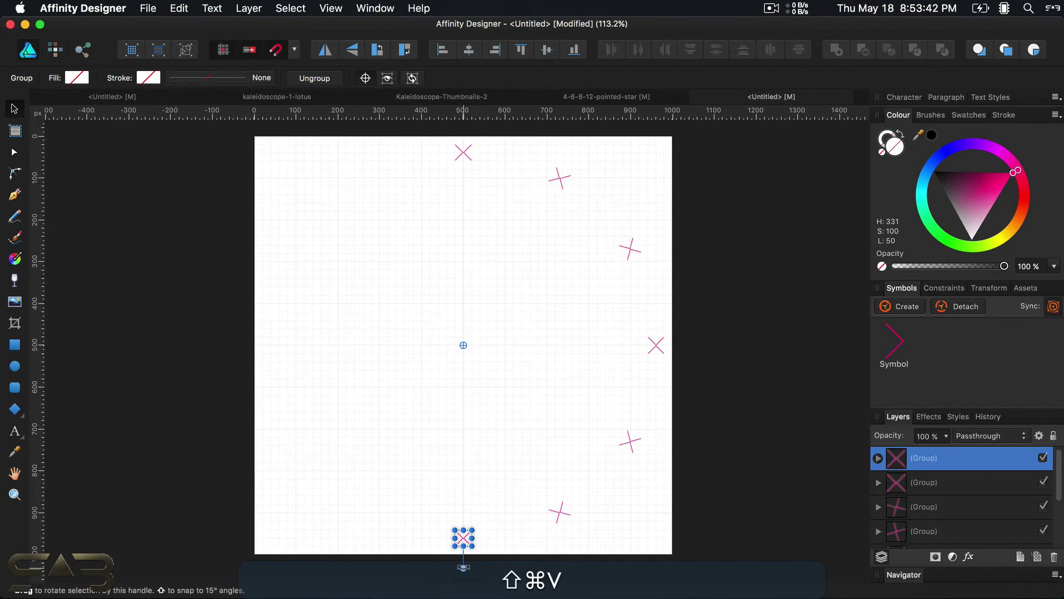
pyautogui.moveTo(464, 567); pyautogui.dragTo(270, 455)
pyautogui.press('shift+super+c')
pyautogui.press('super+v')
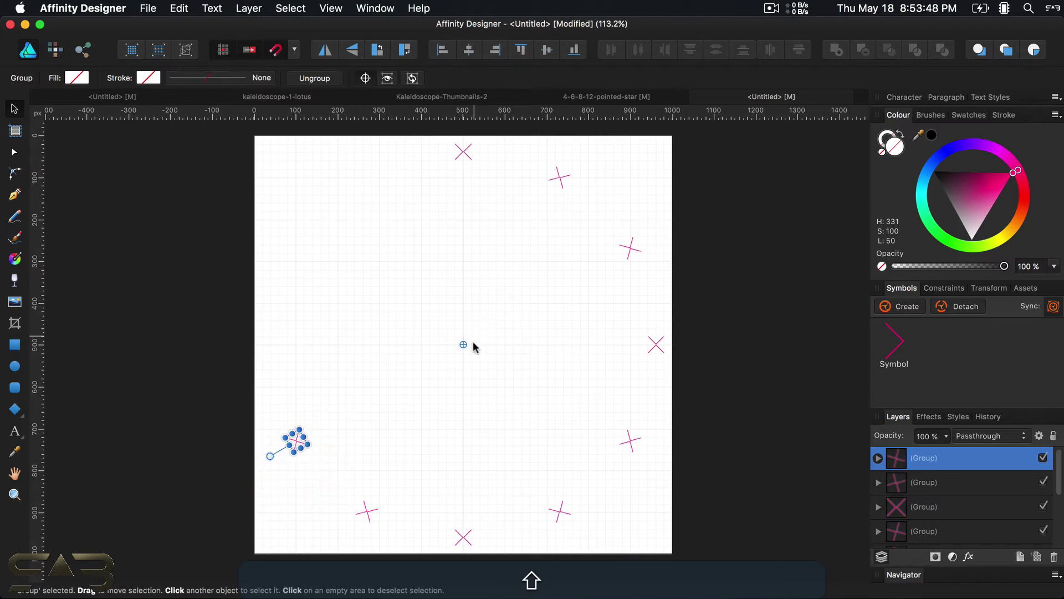
pyautogui.press('super+c')
pyautogui.press('super+v')
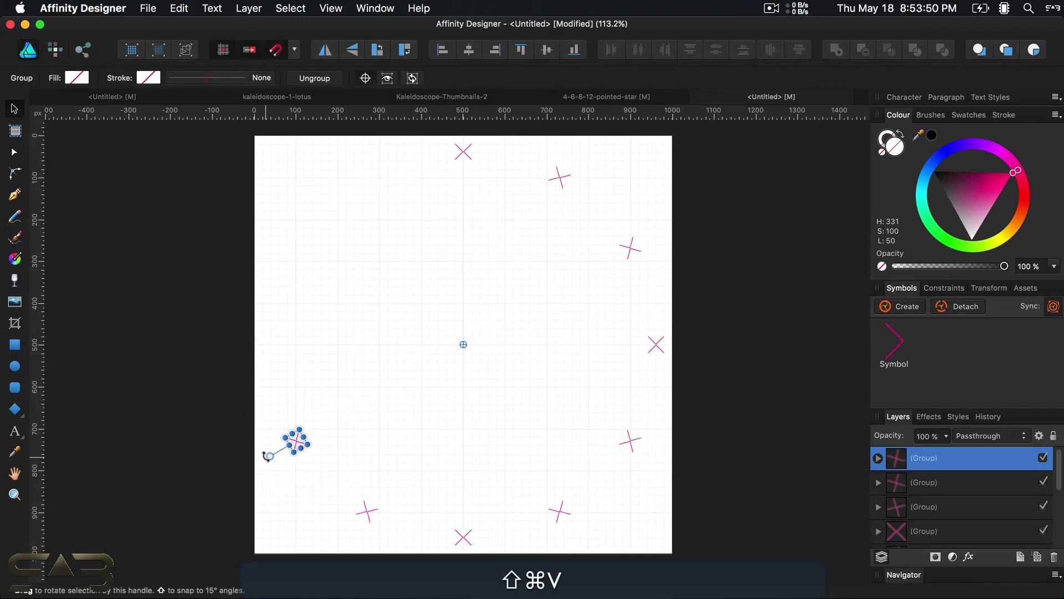
pyautogui.moveTo(268, 455); pyautogui.dragTo(254, 346)
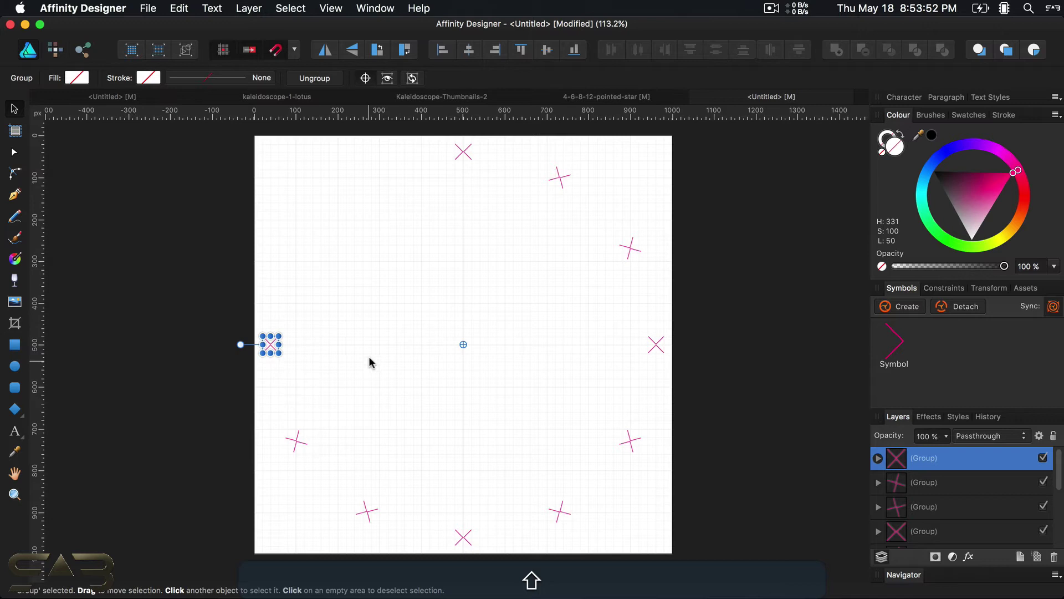
pyautogui.press('super+c')
pyautogui.press('super+v')
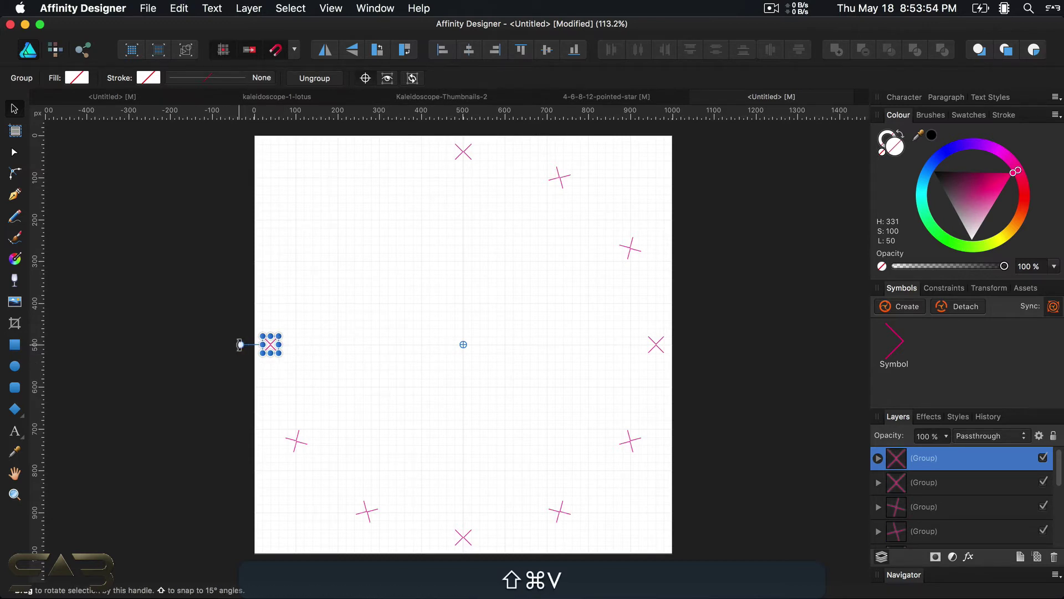
pyautogui.moveTo(240, 344); pyautogui.dragTo(355, 174)
pyautogui.press('shift+super+c')
pyautogui.press('super+v')
pyautogui.press('shift+super+v')
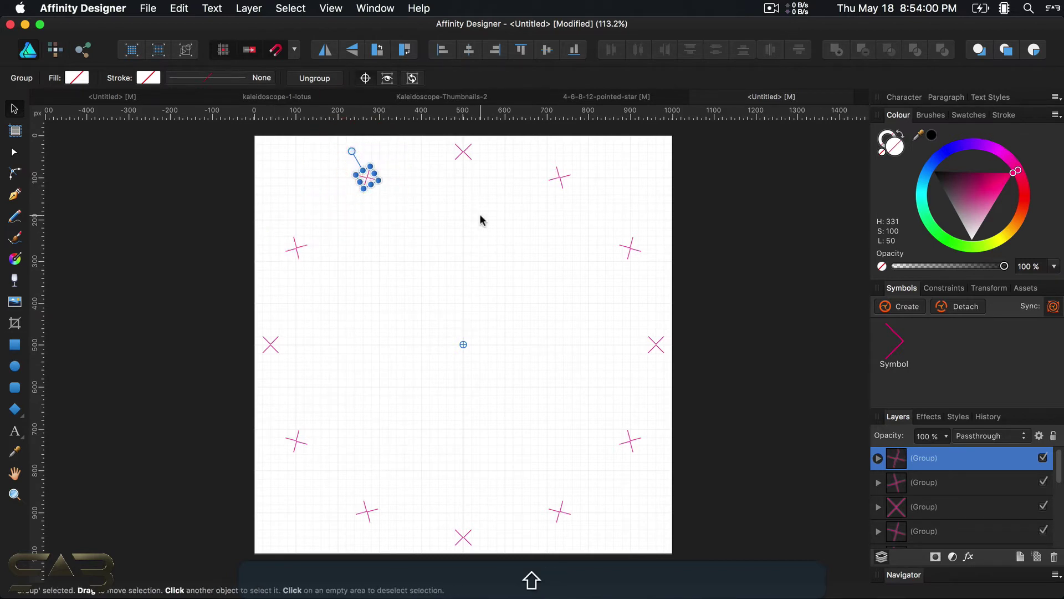
pyautogui.click(486, 229)
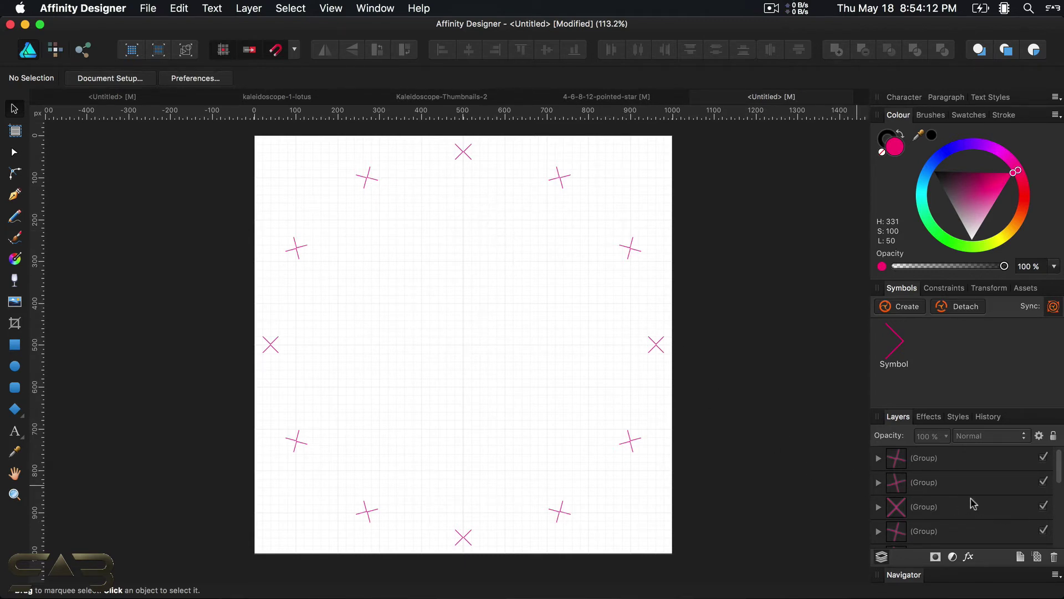
# - Collapse the Symbols, Colour and Navigator panels and select the fifth marker group in Layers
pyautogui.scroll(-1, 959, 499)
pyautogui.click(901, 289)
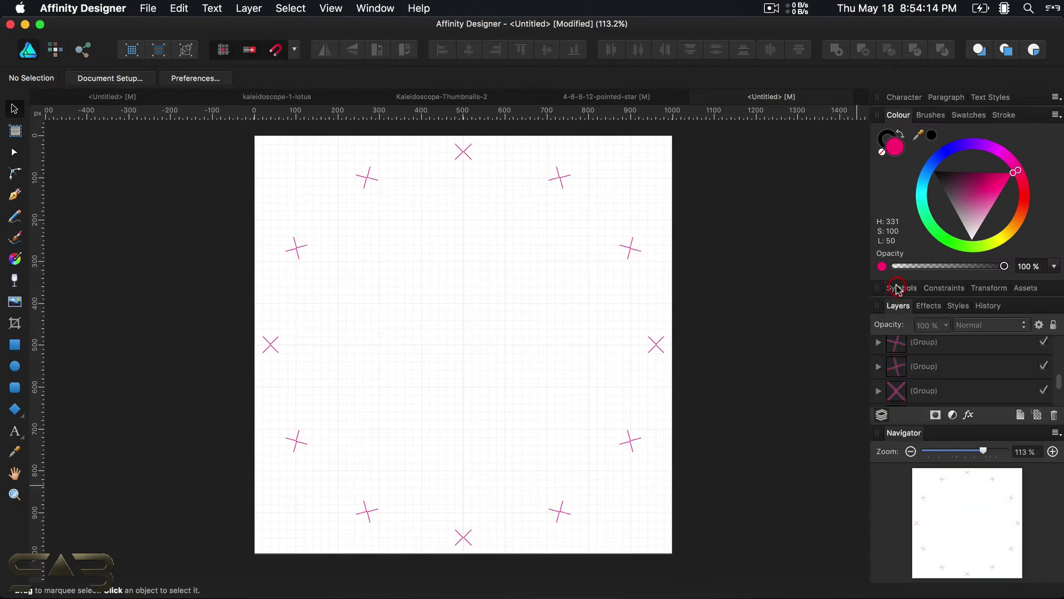
pyautogui.click(897, 115)
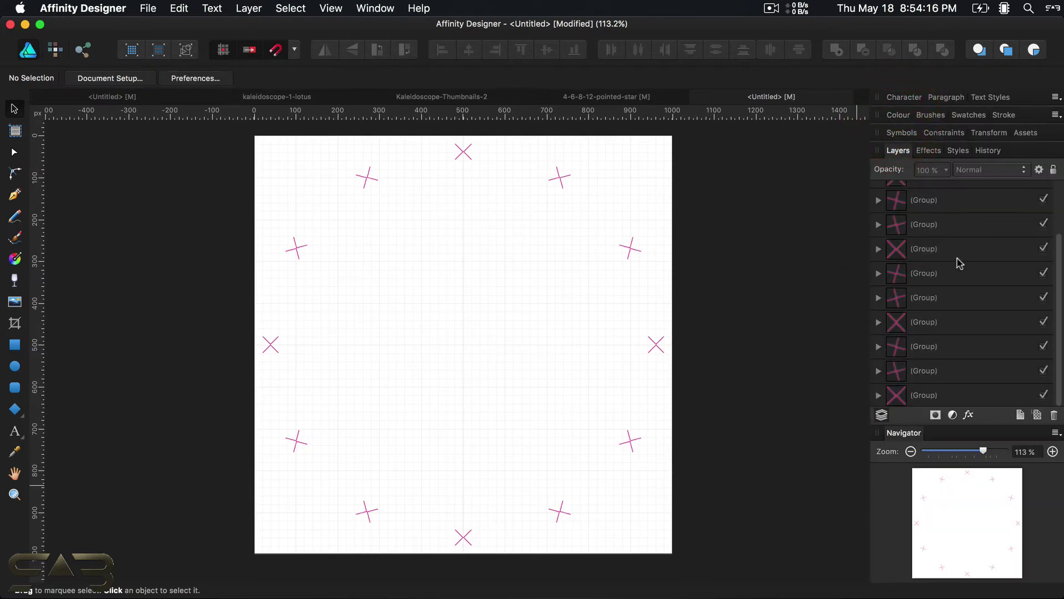
pyautogui.click(901, 433)
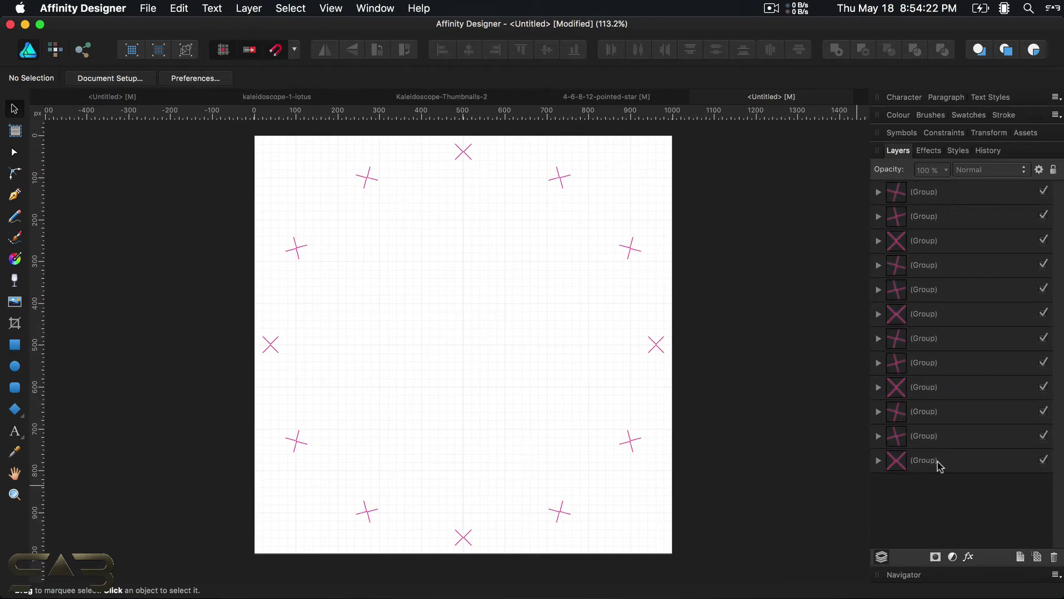
pyautogui.click(879, 193)
pyautogui.click(878, 192)
pyautogui.click(919, 289)
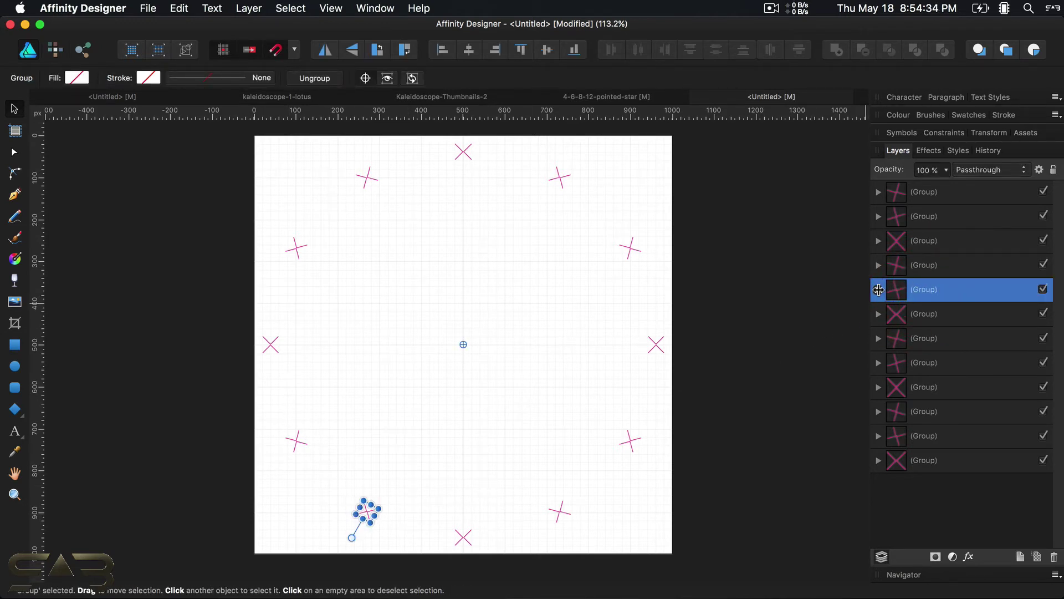
# - Expand the top marker group's symbols and rename the second symbol's curve to BASE
pyautogui.click(932, 465)
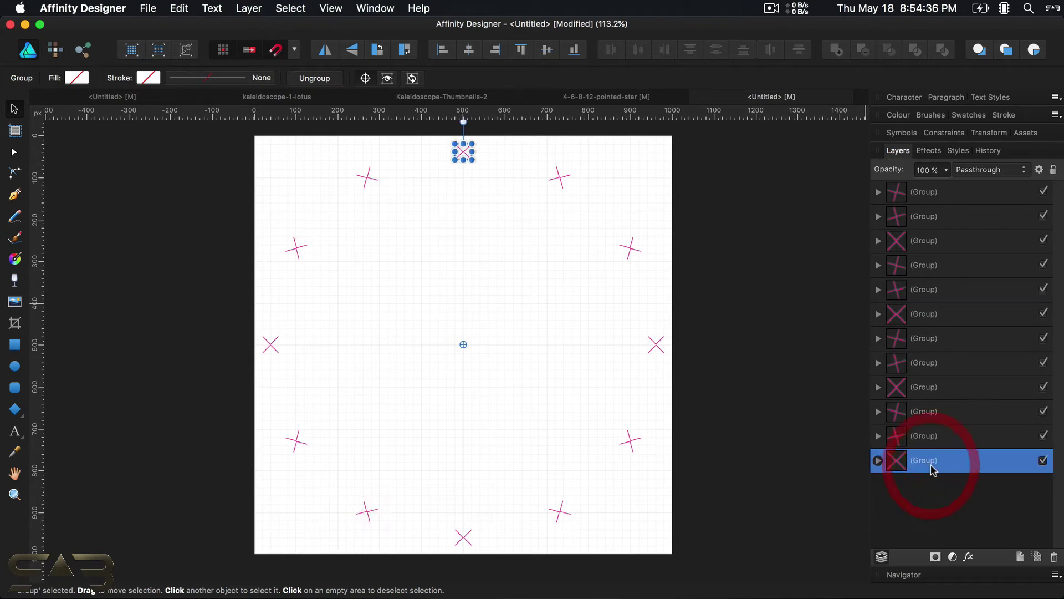
pyautogui.click(878, 460)
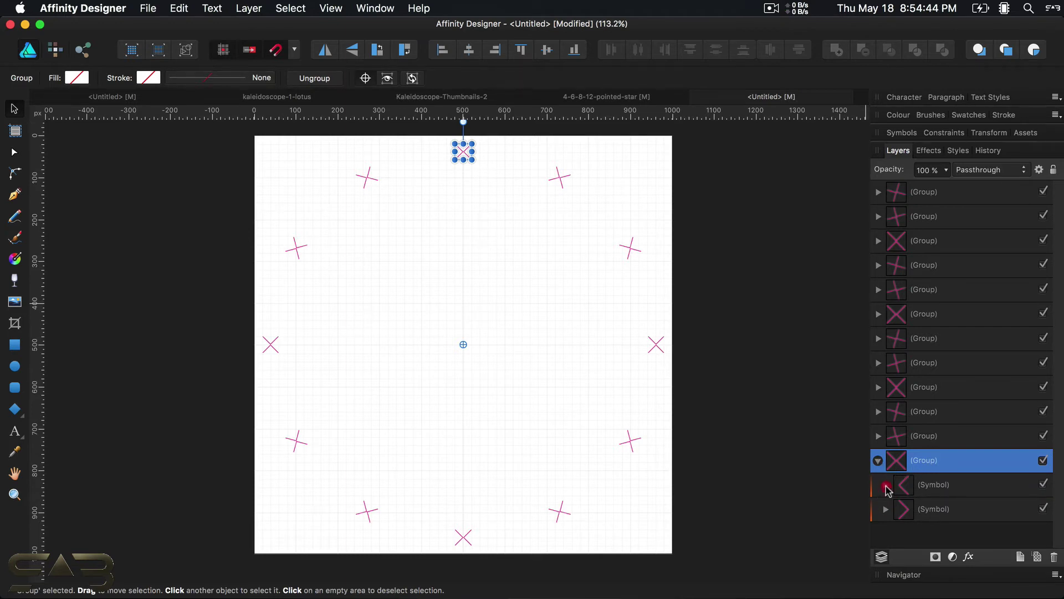
pyautogui.click(886, 486)
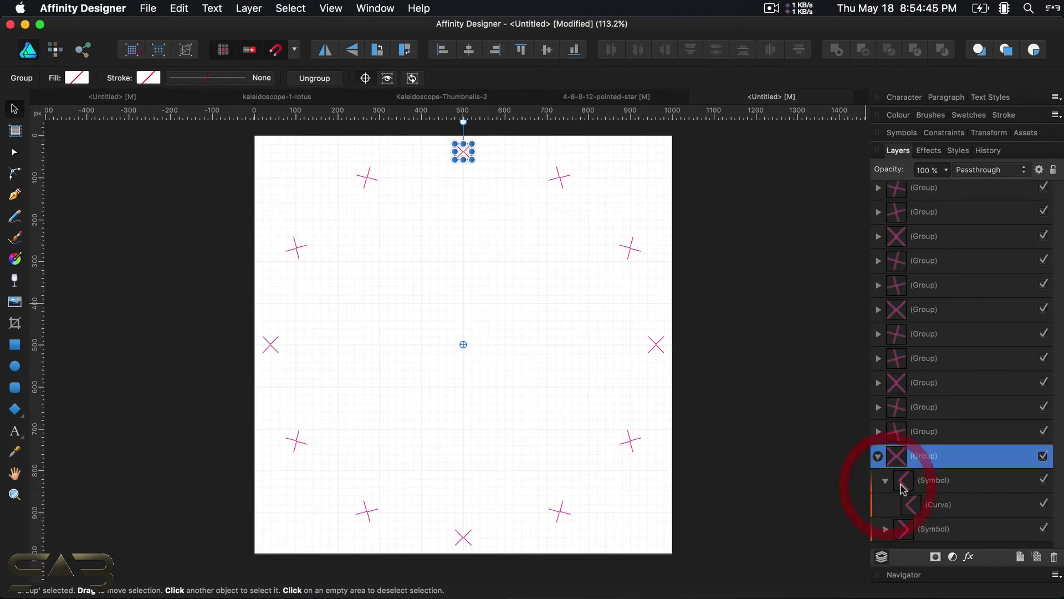
pyautogui.click(944, 513)
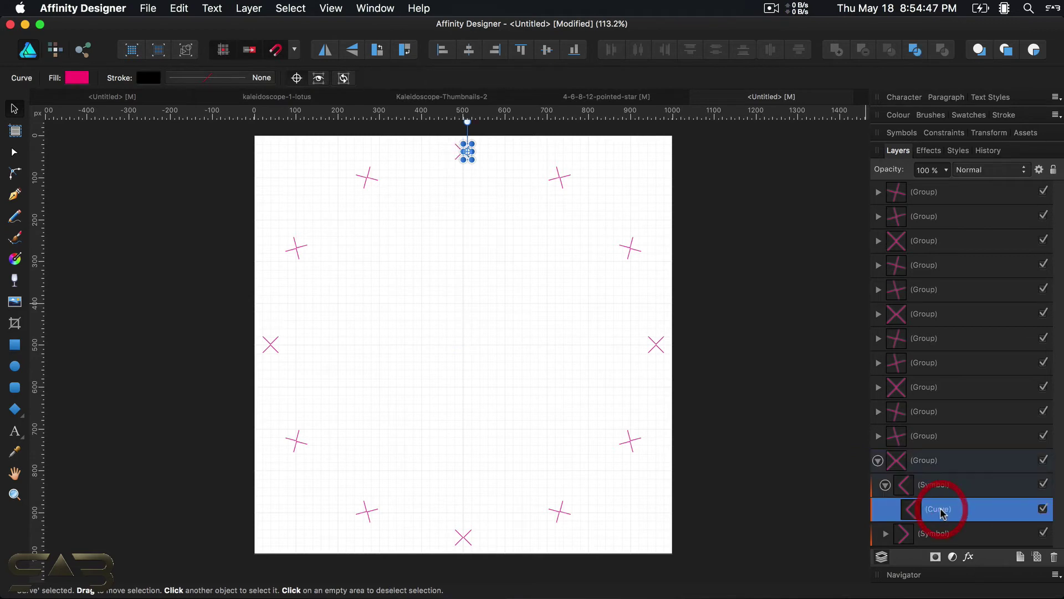
pyautogui.click(893, 530)
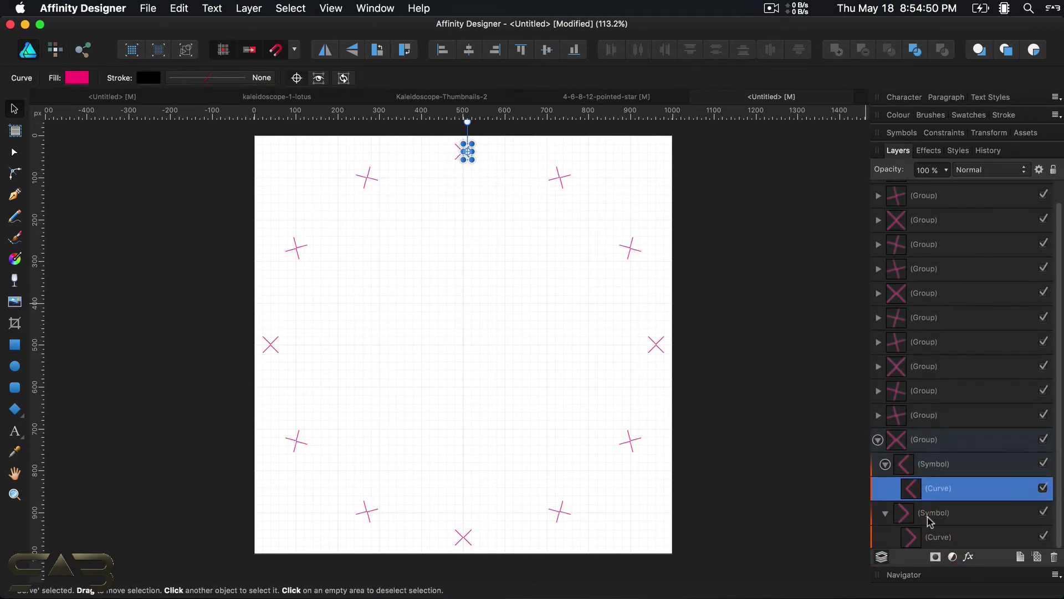
pyautogui.click(943, 538)
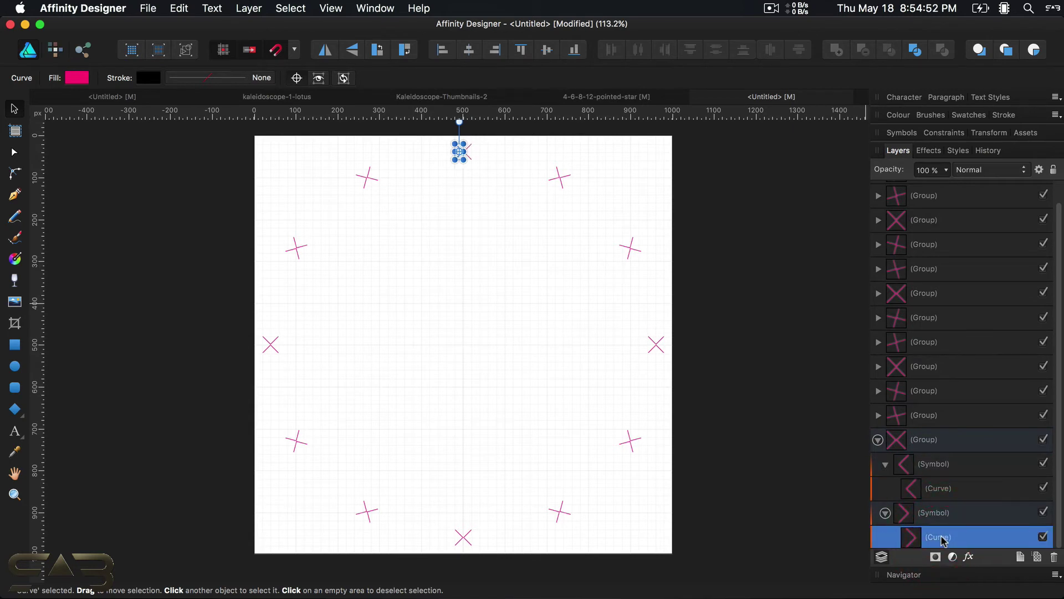
pyautogui.doubleClick(943, 539)
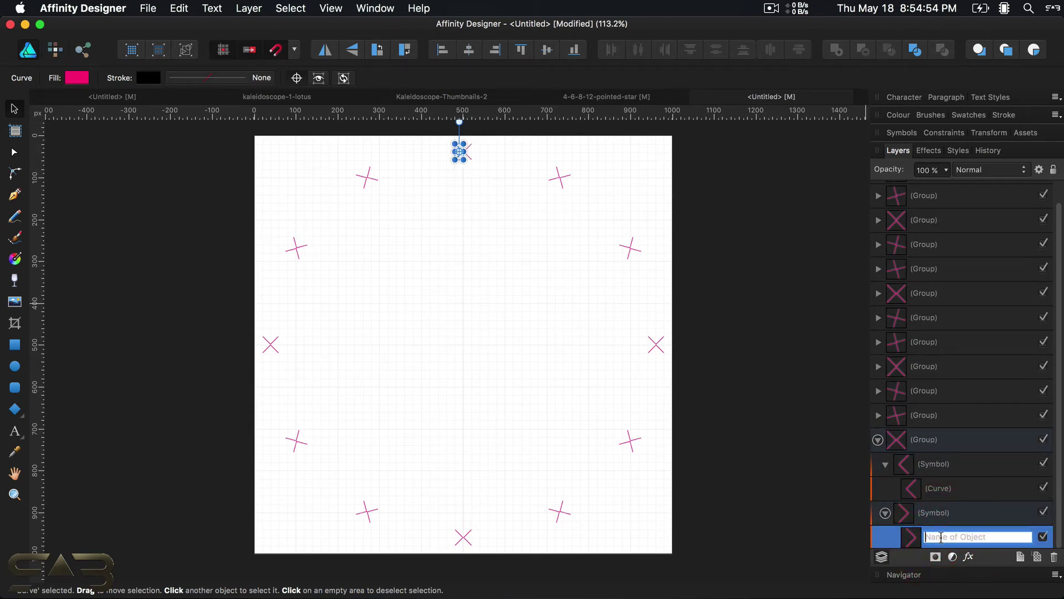
pyautogui.write('BASE')
pyautogui.hotkey('shift', 'Return')
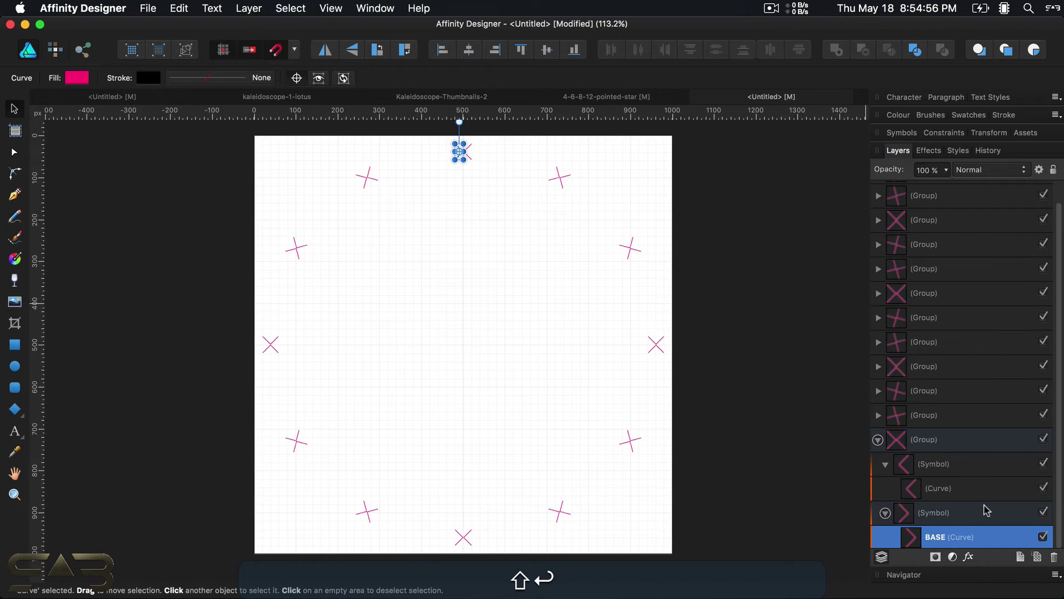
# - Draw a two-segment pen line from the page centre, up-right, then to a point right of centre
pyautogui.click(886, 467)
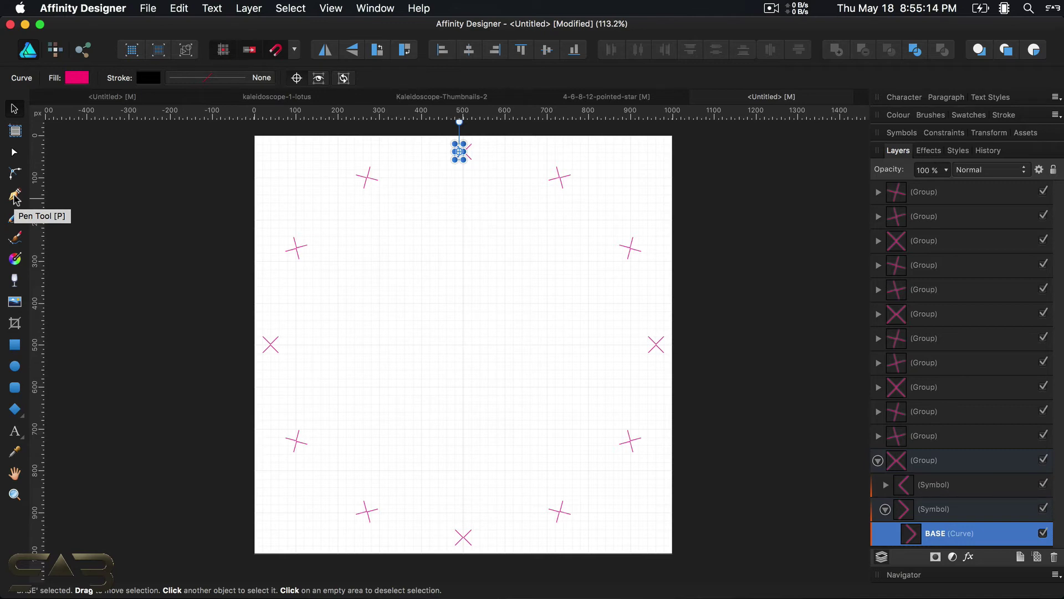
pyautogui.click(15, 196)
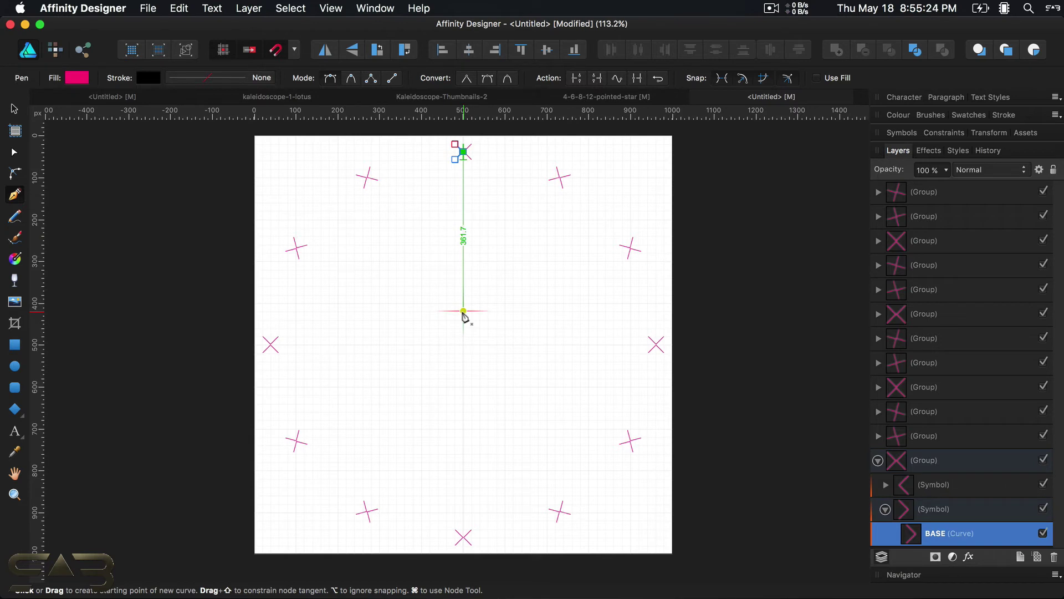
pyautogui.click(463, 303)
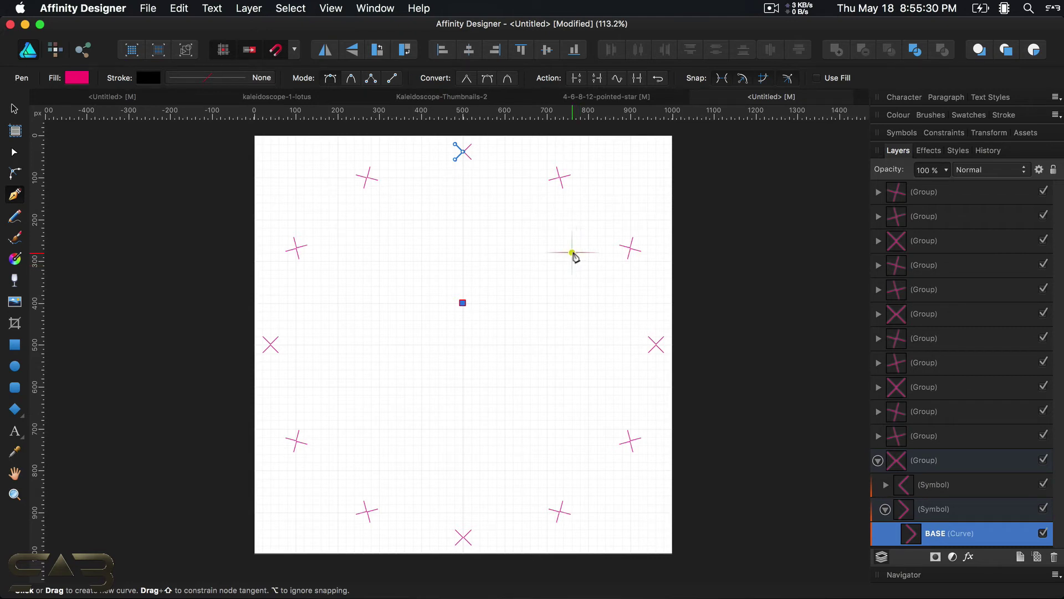
pyautogui.click(572, 253)
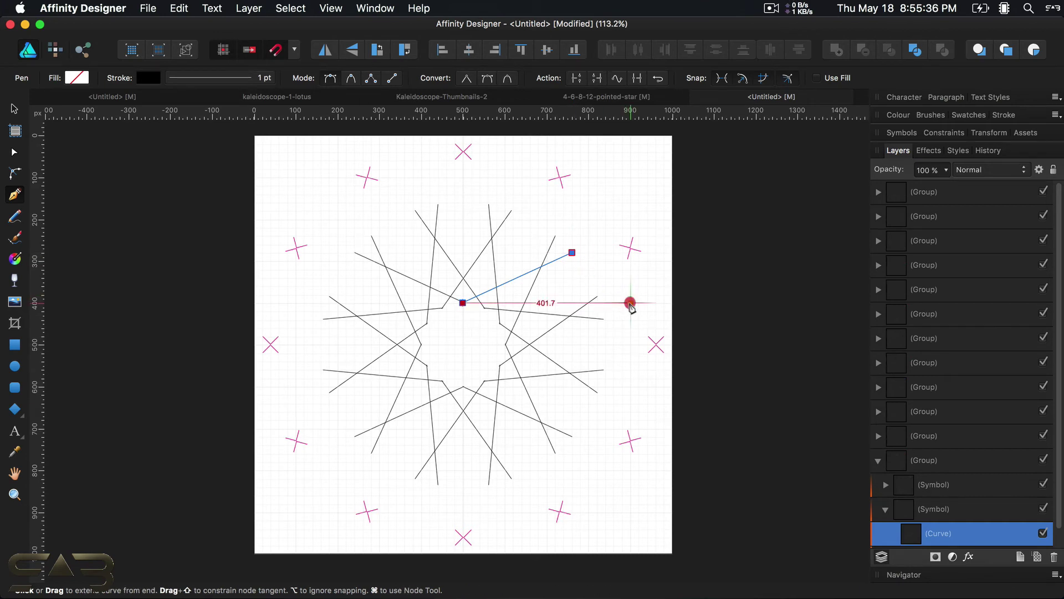
pyautogui.click(630, 303)
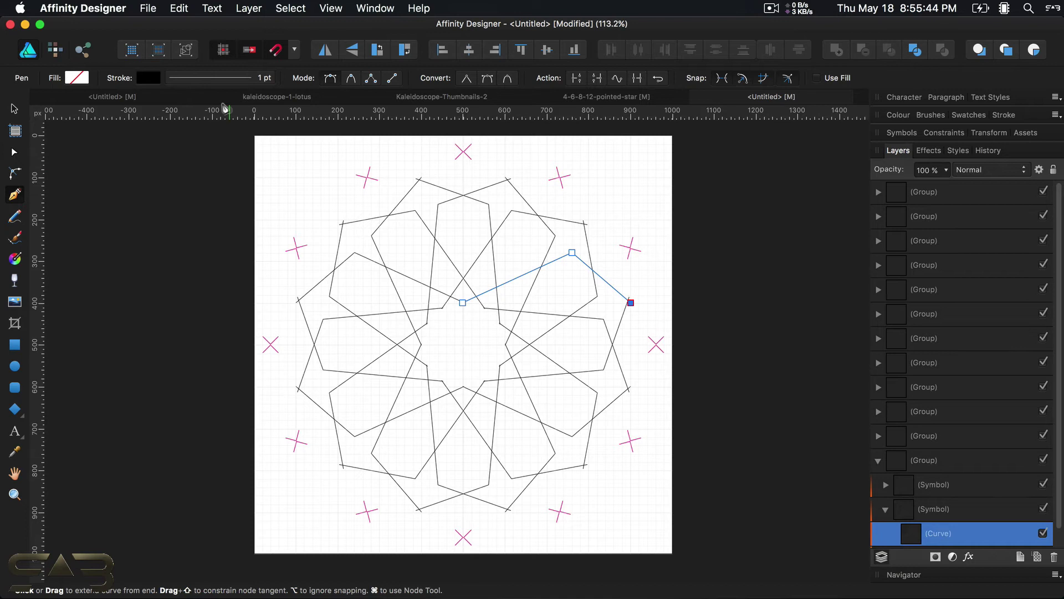
# - Set the rosette lines' stroke width to 3 pt
pyautogui.click(205, 80)
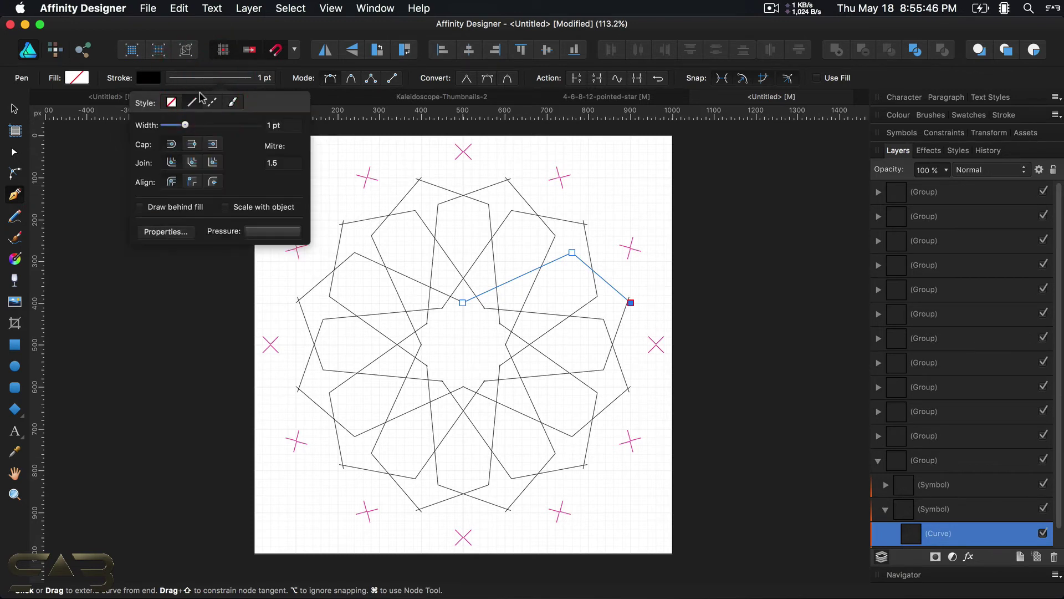
pyautogui.moveTo(185, 127); pyautogui.dragTo(189, 127)
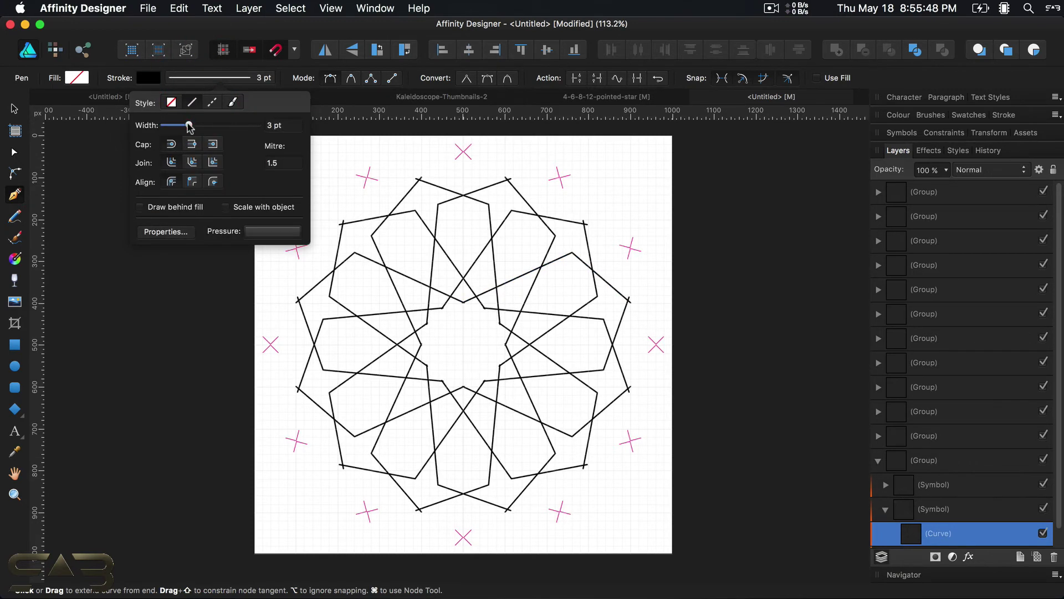
pyautogui.click(209, 82)
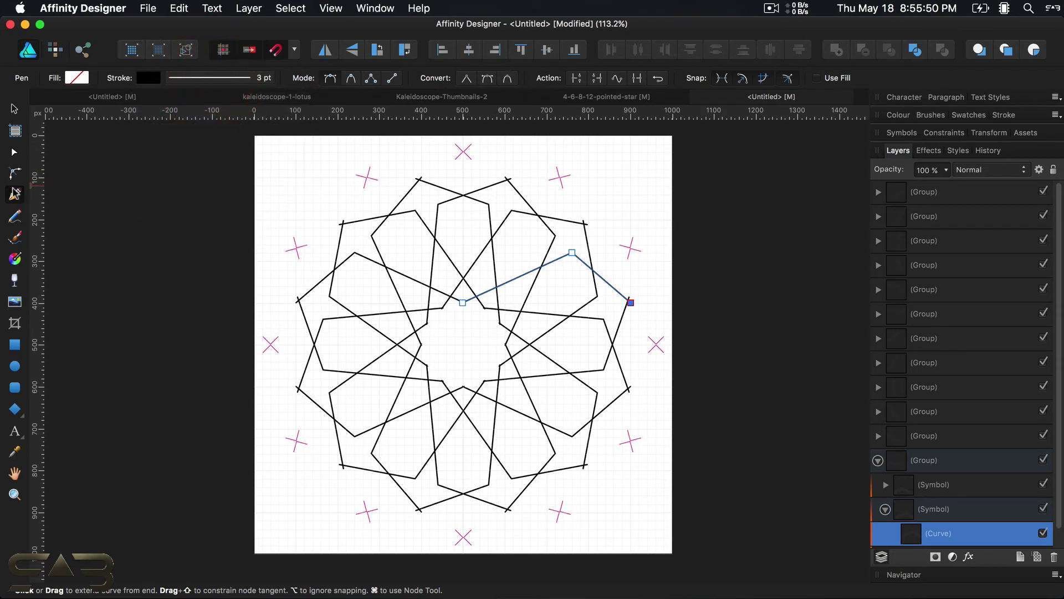
pyautogui.click(15, 156)
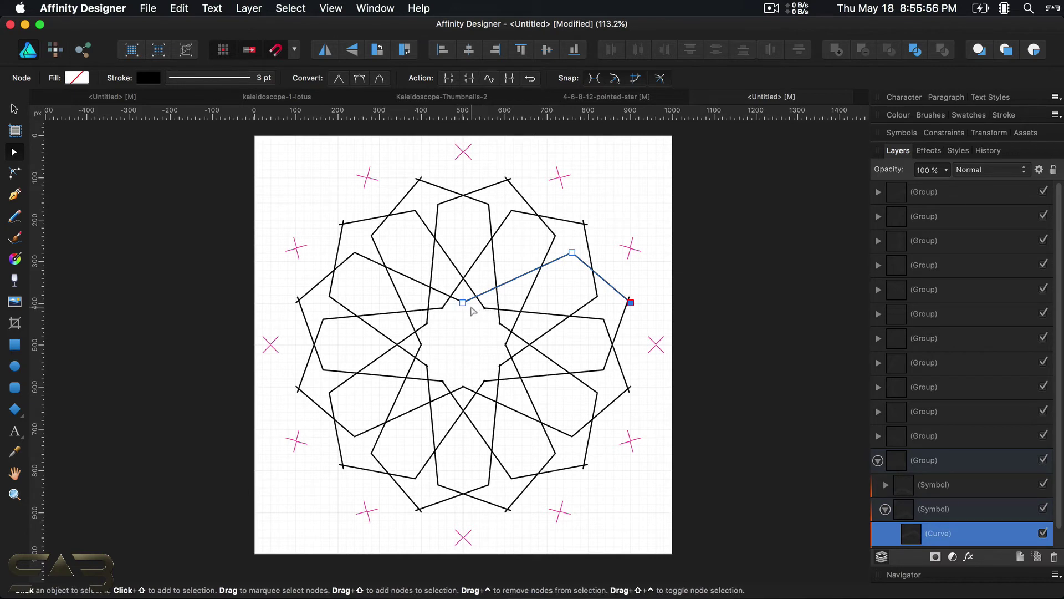
# - Snap the line's centre node, then pull its outer end node slightly inward to tighten the rosette
pyautogui.moveTo(463, 304); pyautogui.dragTo(464, 304)
pyautogui.click(631, 302)
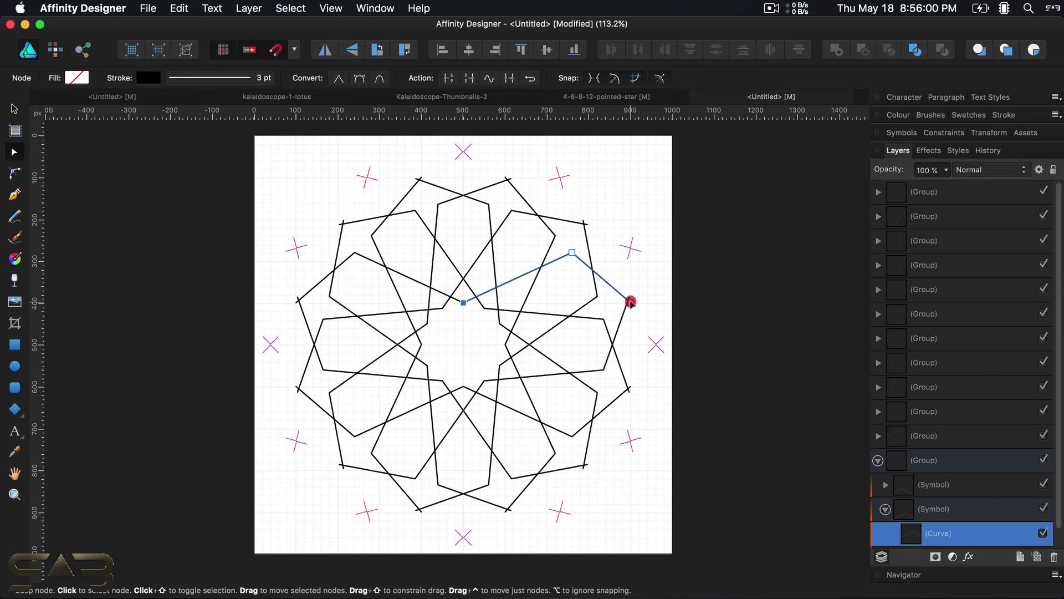
pyautogui.moveTo(631, 302); pyautogui.dragTo(618, 303)
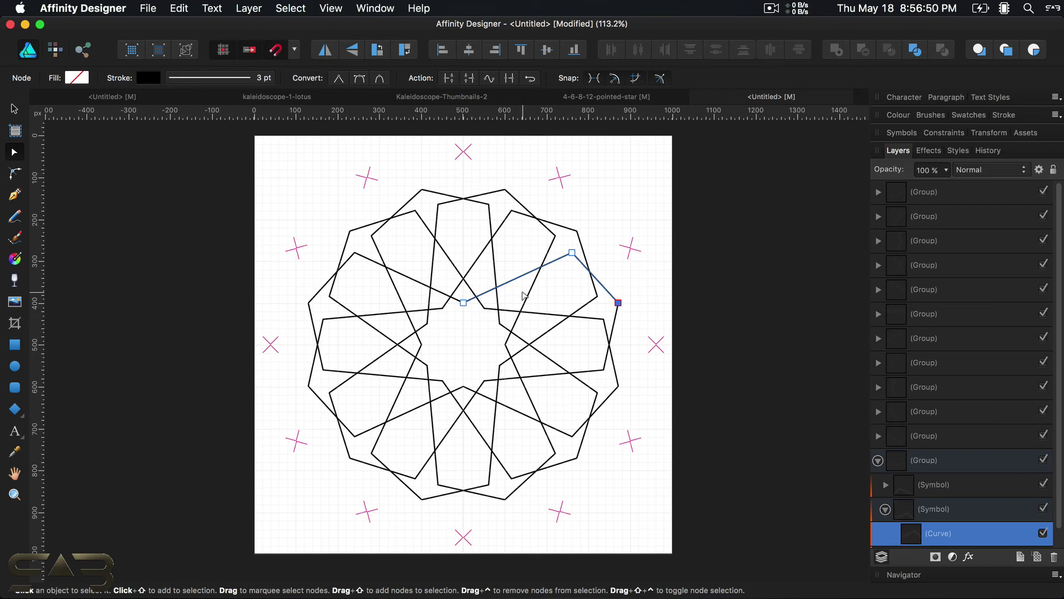
pyautogui.scroll(-2, 922, 474)
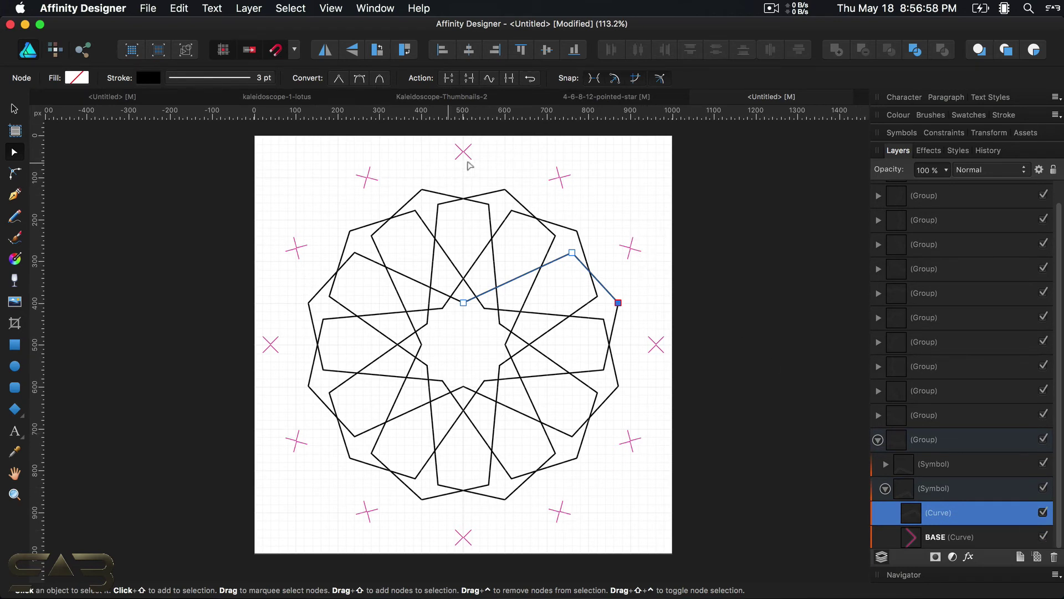
# - Hide the BASE curve's pink cross markers in the Layers panel, then deselect it
pyautogui.click(1043, 536)
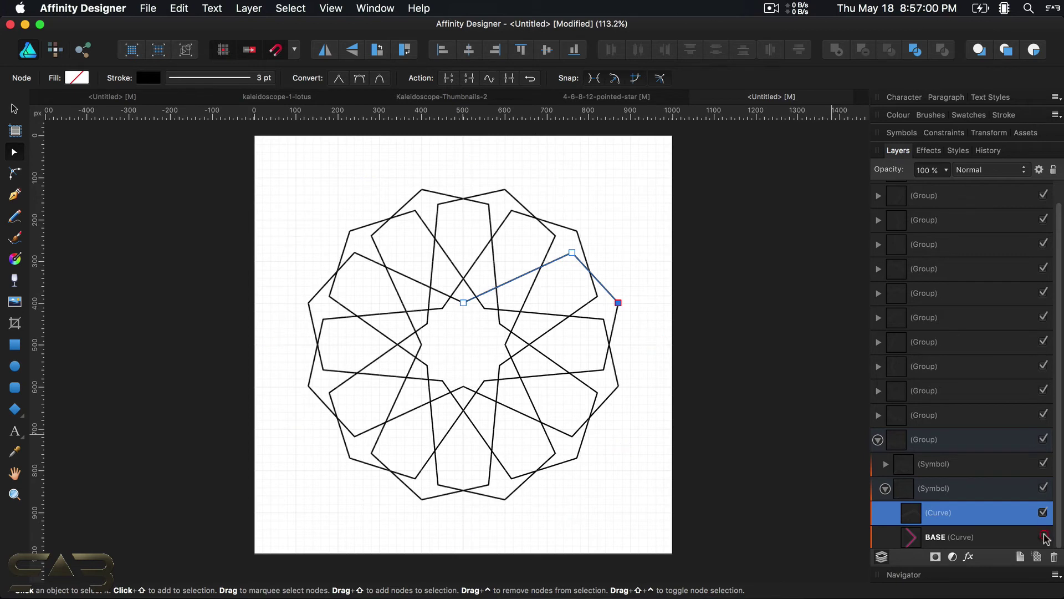
pyautogui.click(965, 536)
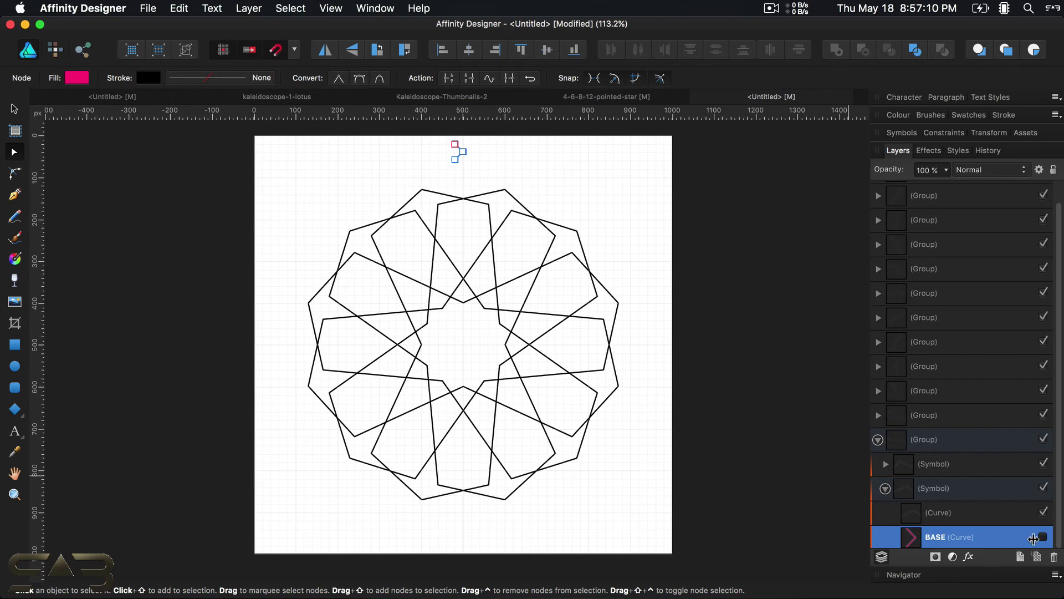
pyautogui.click(686, 245)
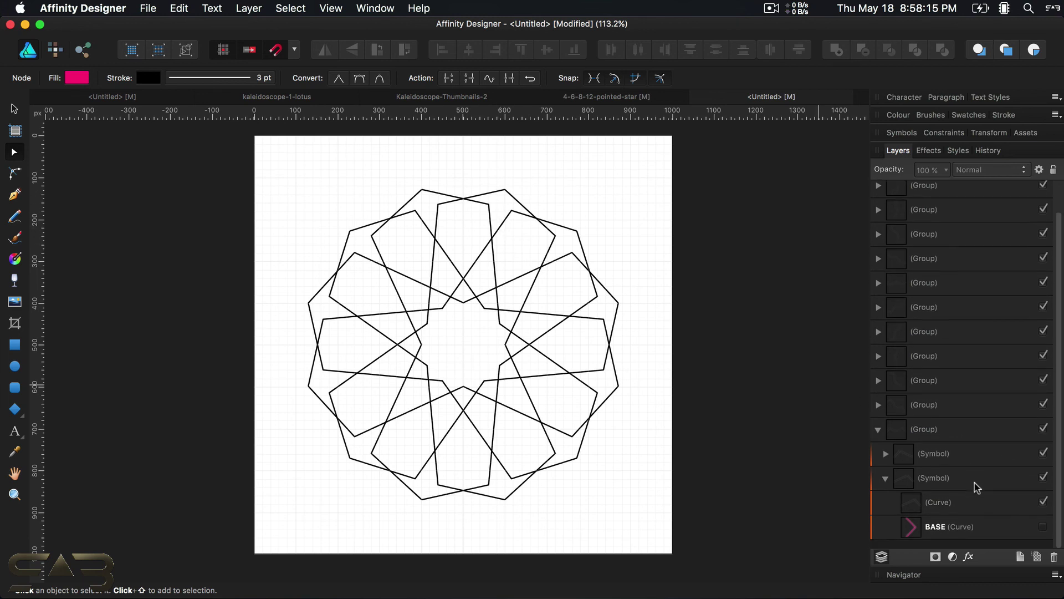
pyautogui.click(959, 511)
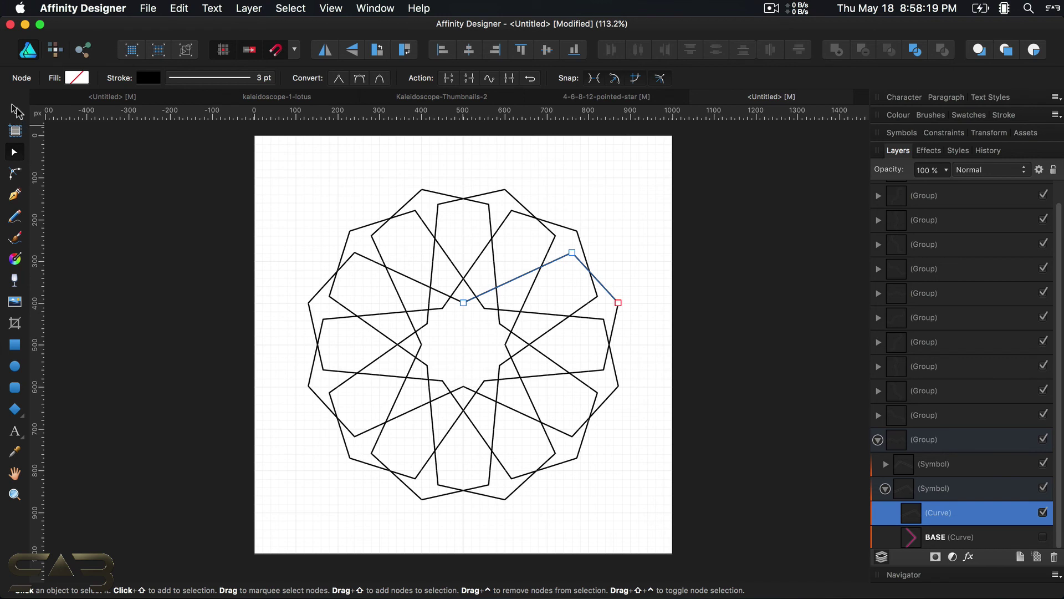
pyautogui.click(15, 109)
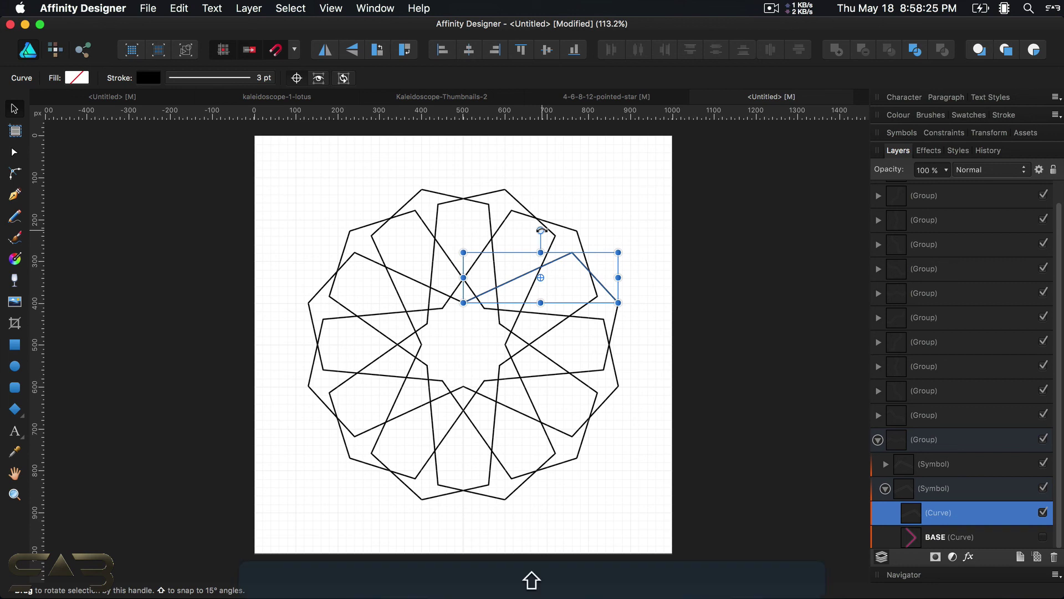
pyautogui.moveTo(541, 229)
pyautogui.mouseDown()
pyautogui.moveTo(494, 228)
pyautogui.moveTo(427, 250)
pyautogui.moveTo(404, 288)
pyautogui.moveTo(406, 340)
pyautogui.moveTo(447, 407)
pyautogui.moveTo(506, 423)
pyautogui.moveTo(560, 421)
pyautogui.moveTo(612, 375)
pyautogui.moveTo(620, 294)
pyautogui.moveTo(608, 237)
pyautogui.moveTo(556, 220)
pyautogui.moveTo(546, 227)
pyautogui.mouseUp()
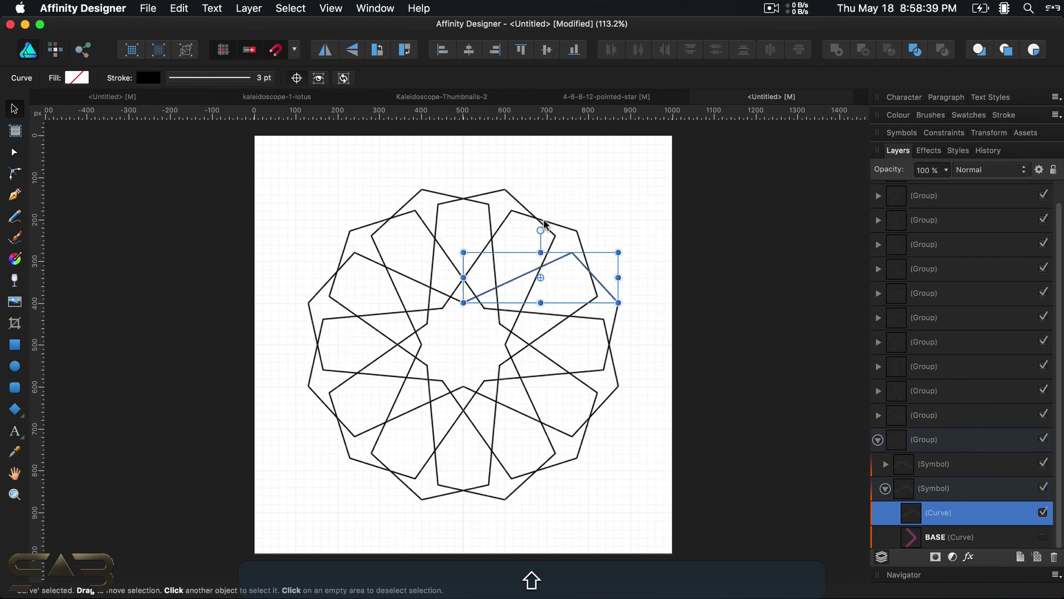
pyautogui.click(619, 278)
pyautogui.moveTo(576, 280); pyautogui.dragTo(531, 322)
pyautogui.moveTo(500, 268); pyautogui.dragTo(321, 408)
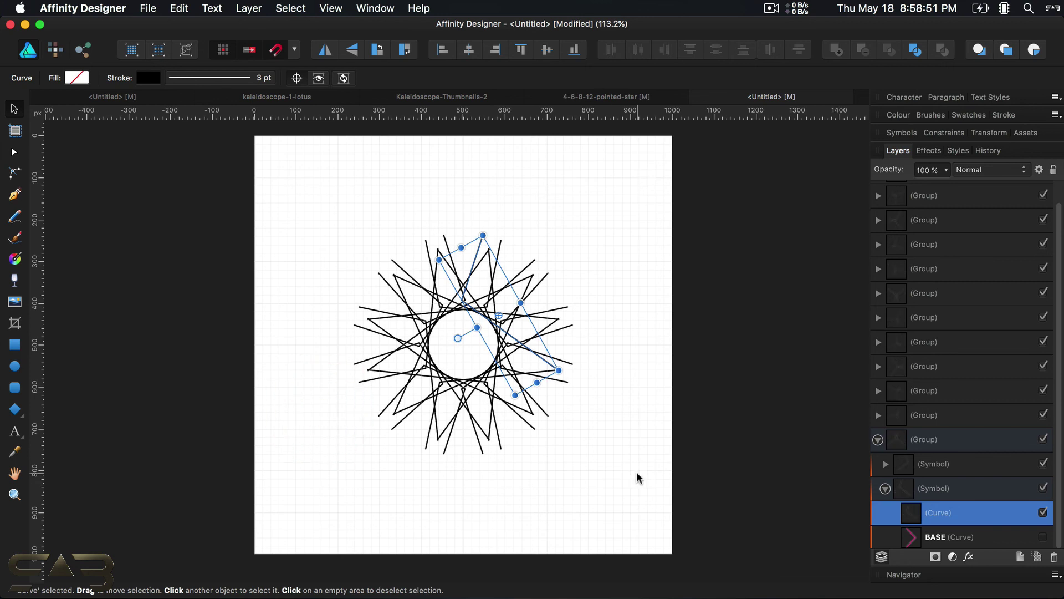
pyautogui.press('super+z')
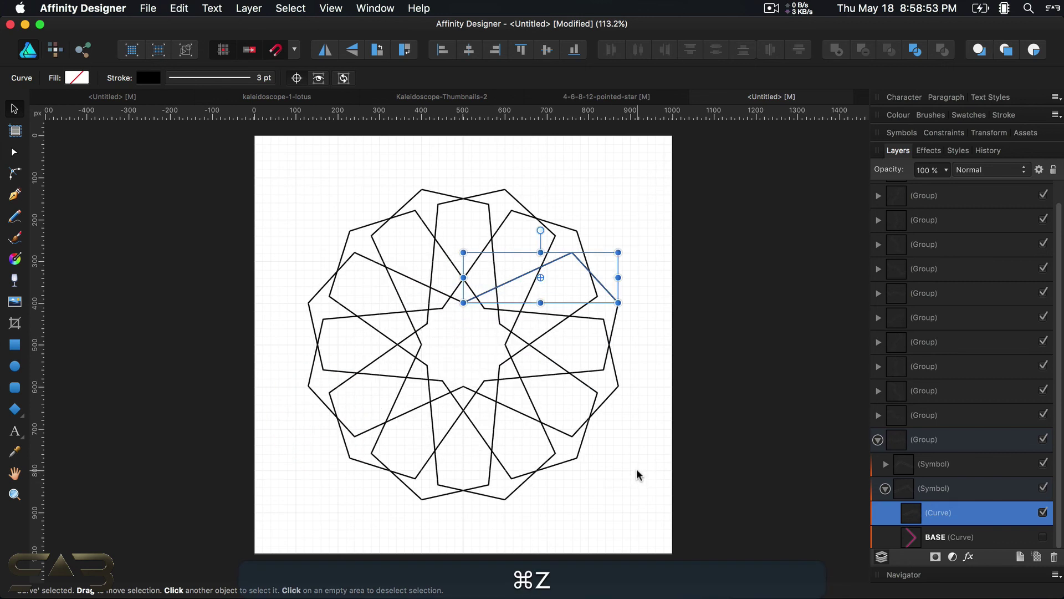
pyautogui.scroll(-3, 746, 328)
pyautogui.scroll(3, 746, 330)
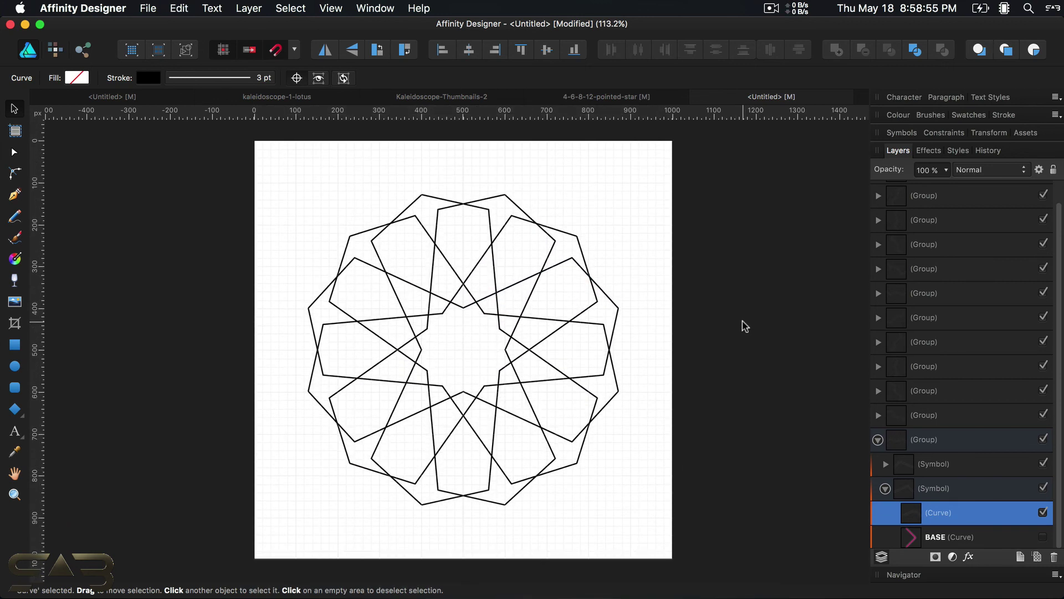
pyautogui.click(698, 326)
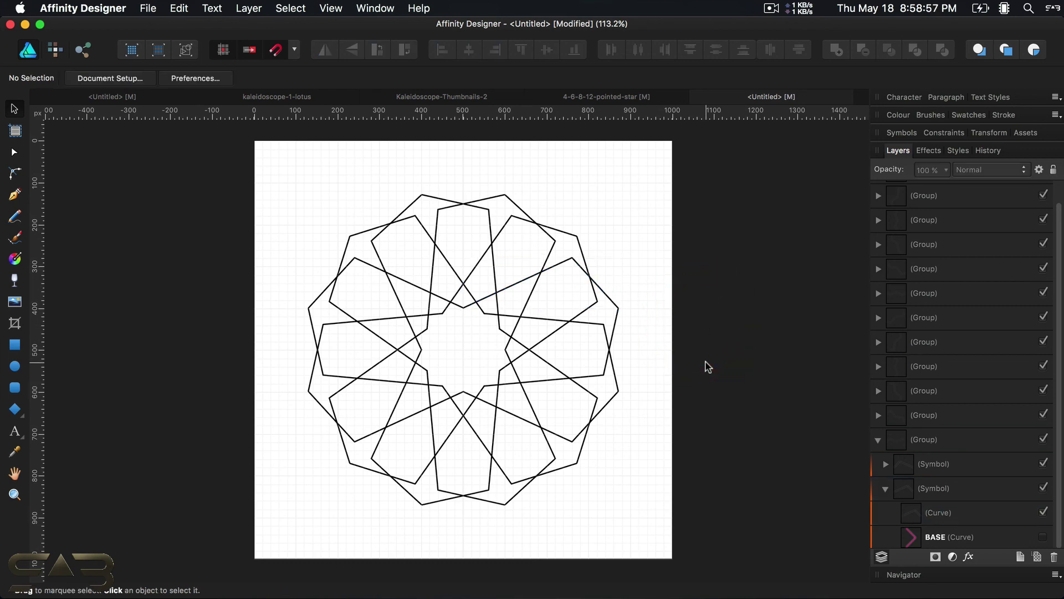